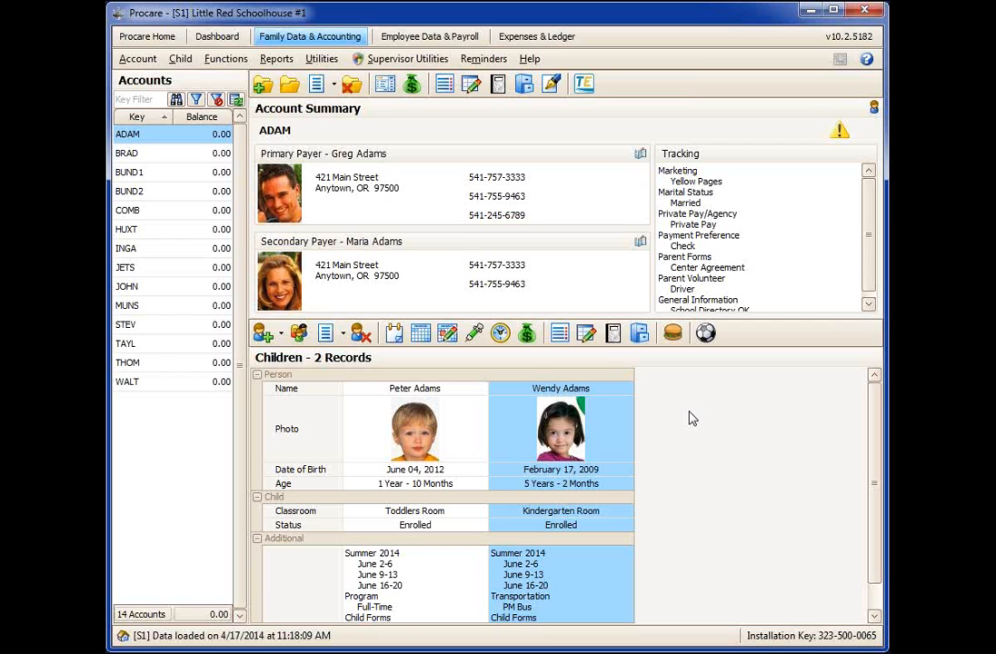
Open the Work Areas setup for Little Red Schoolhouse #1 from the Scheduling section of Data Management in System Configuration.
{"action": "left_click", "coordinate": [150, 39]}
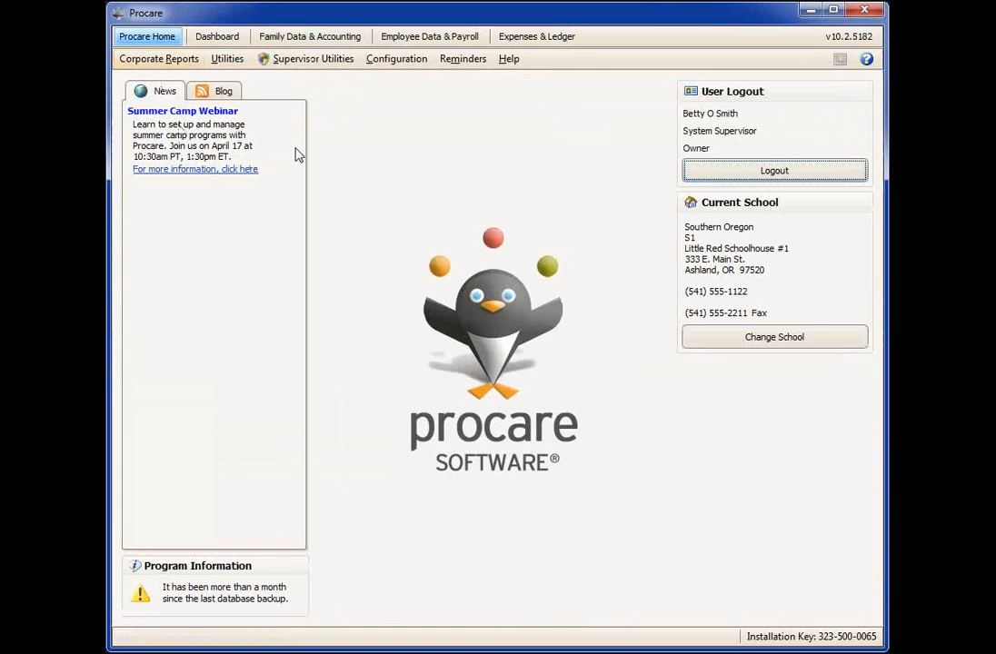
{"action": "left_click", "coordinate": [415, 68]}
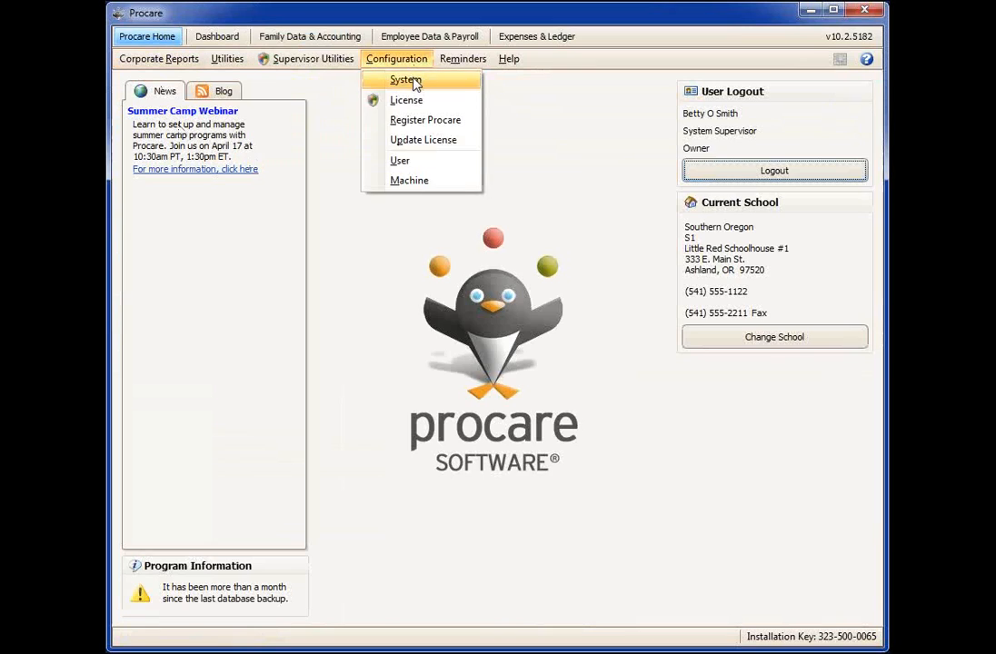
{"action": "left_click", "coordinate": [412, 82]}
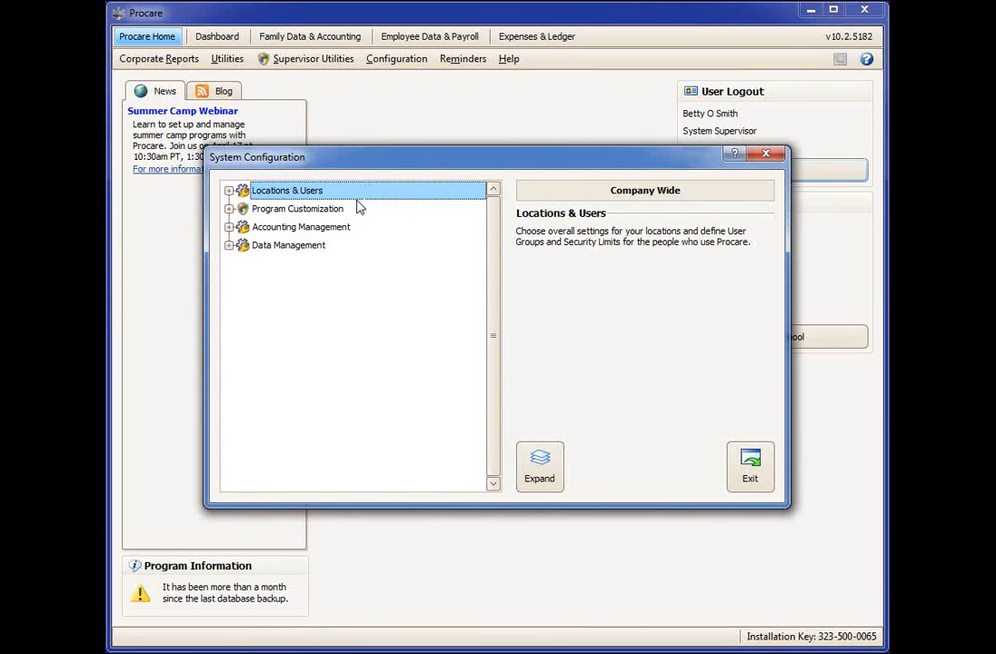
{"action": "left_click", "coordinate": [230, 246]}
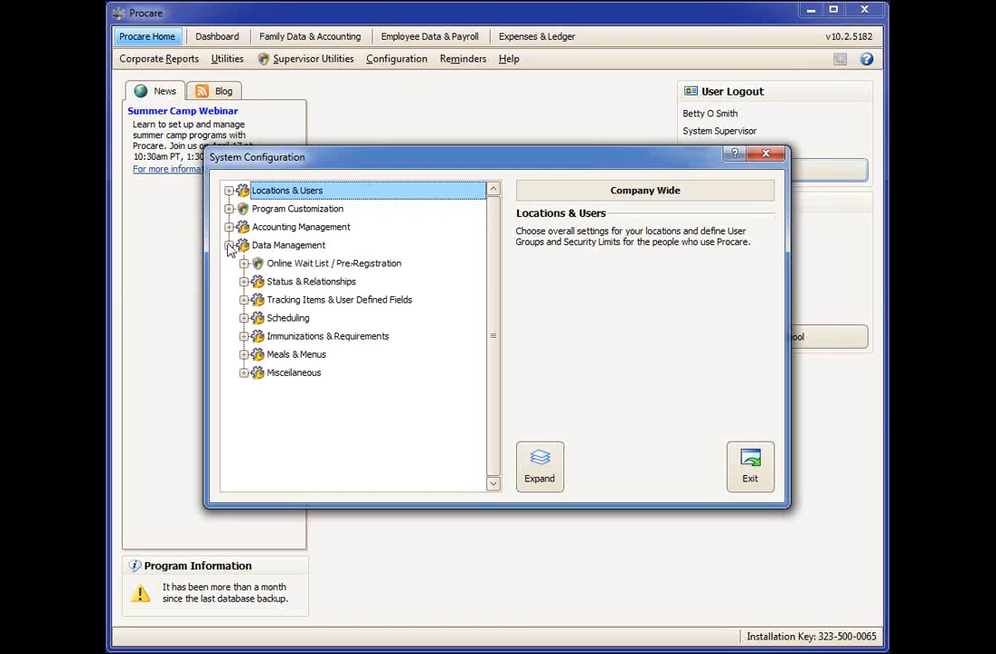
{"action": "left_click", "coordinate": [243, 319]}
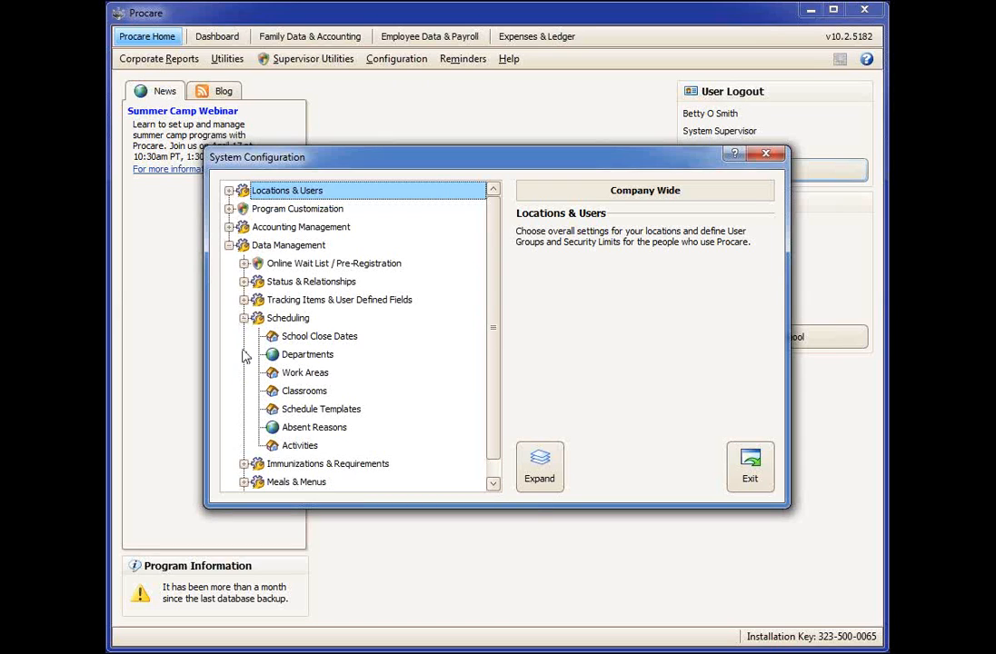
{"action": "left_click", "coordinate": [314, 380]}
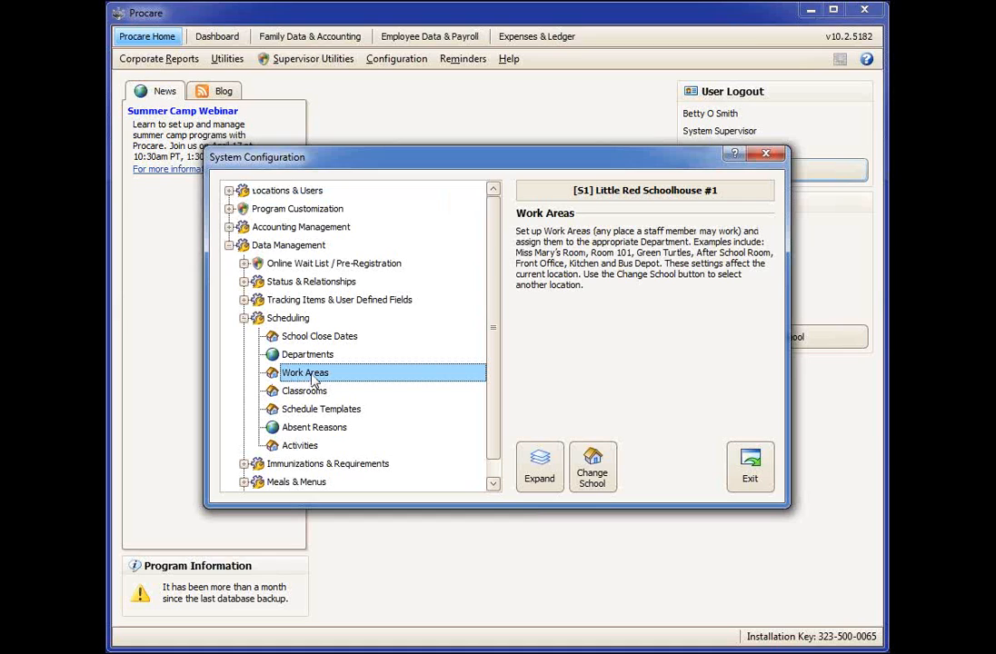
{"action": "double_click", "coordinate": [313, 378]}
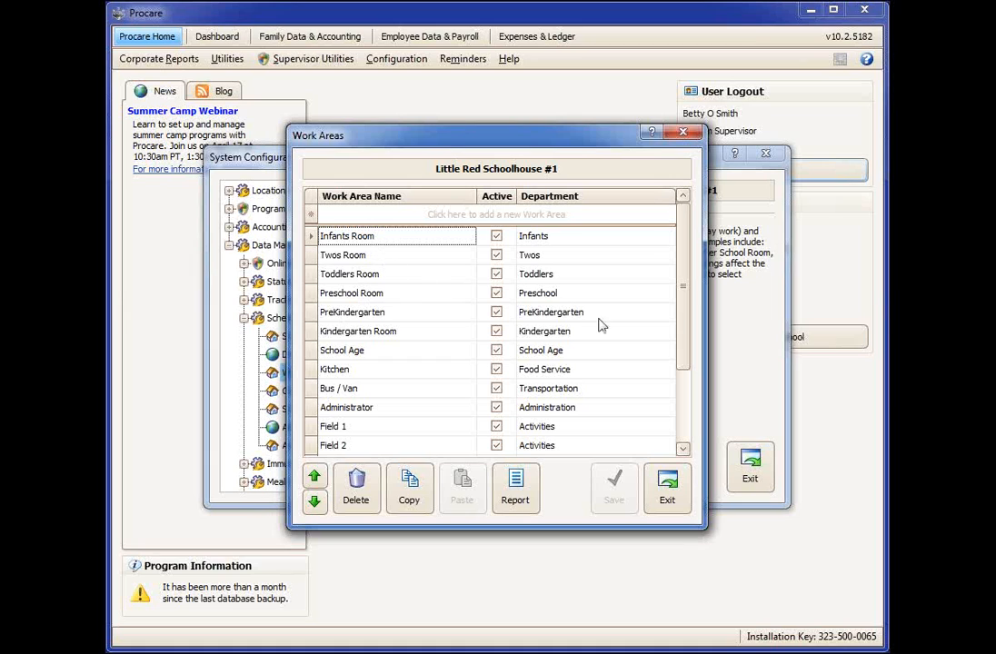
Examine the Field 1, Field 2, Art Room and Science Room work areas, and close the work area list.
{"action": "left_click_drag", "start_coordinate": [687, 309], "coordinate": [685, 380]}
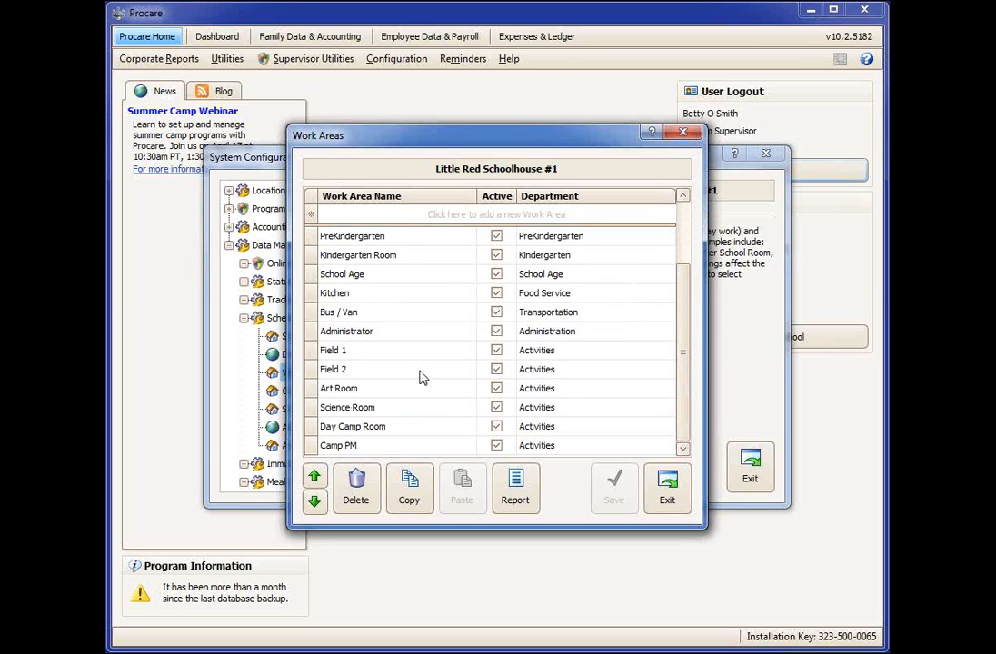
{"action": "left_click", "coordinate": [320, 353]}
{"action": "left_click", "coordinate": [313, 372]}
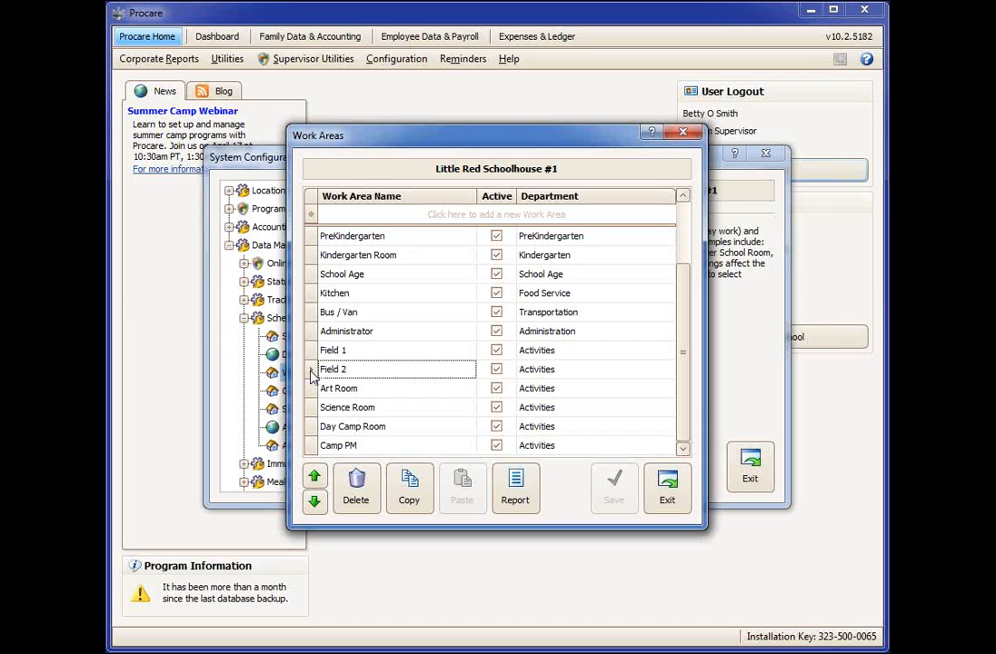
{"action": "left_click", "coordinate": [313, 390]}
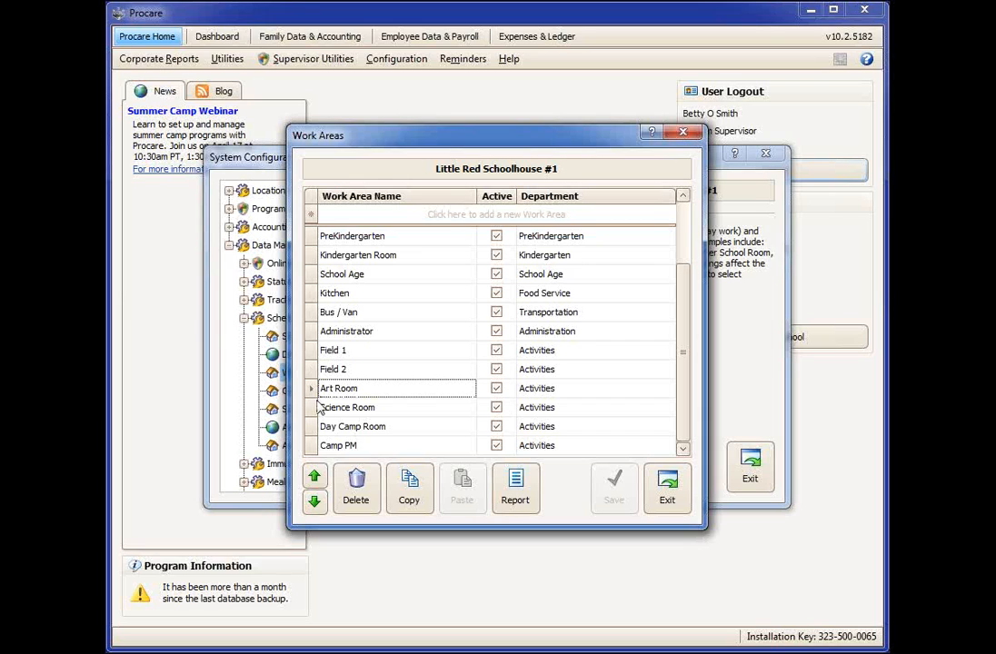
{"action": "left_click", "coordinate": [312, 410]}
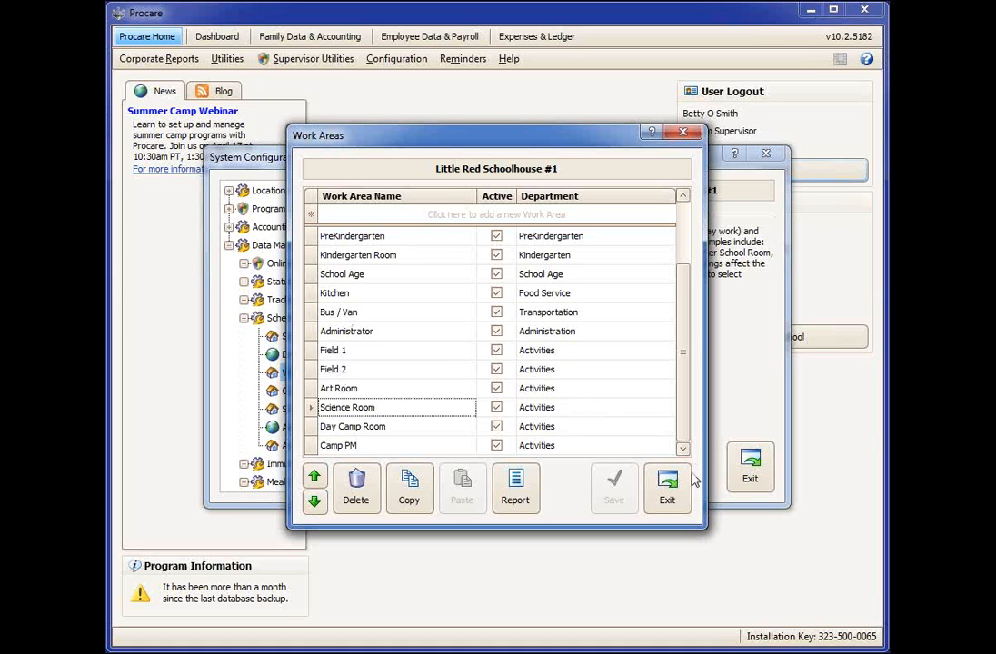
{"action": "left_click", "coordinate": [667, 486]}
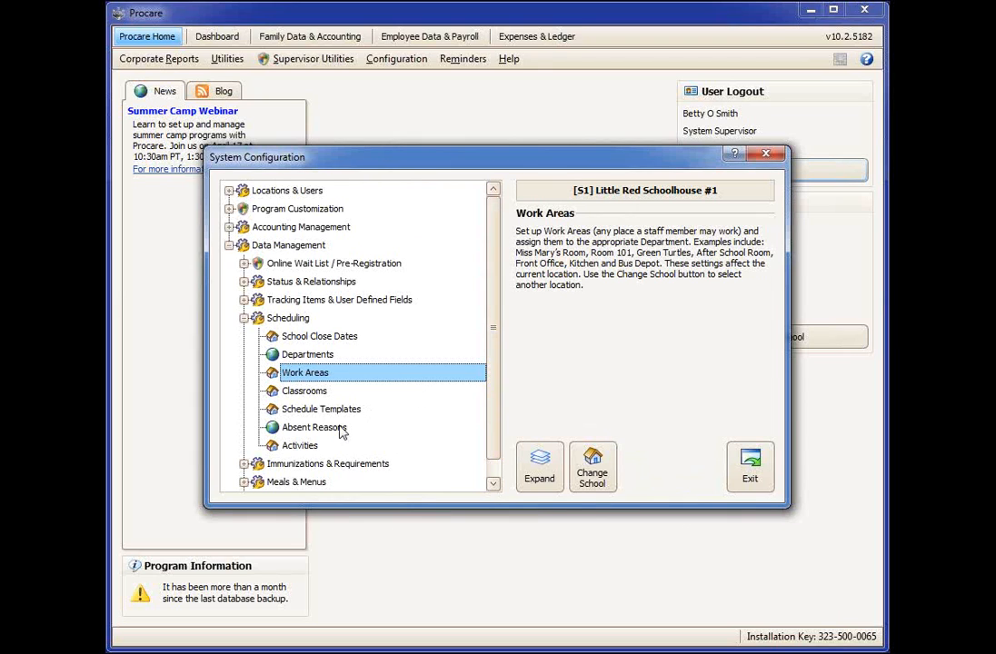
Open the Activities setup under Scheduling and go through the camp and soccer activity categories.
{"action": "left_click", "coordinate": [300, 447]}
{"action": "double_click", "coordinate": [301, 448]}
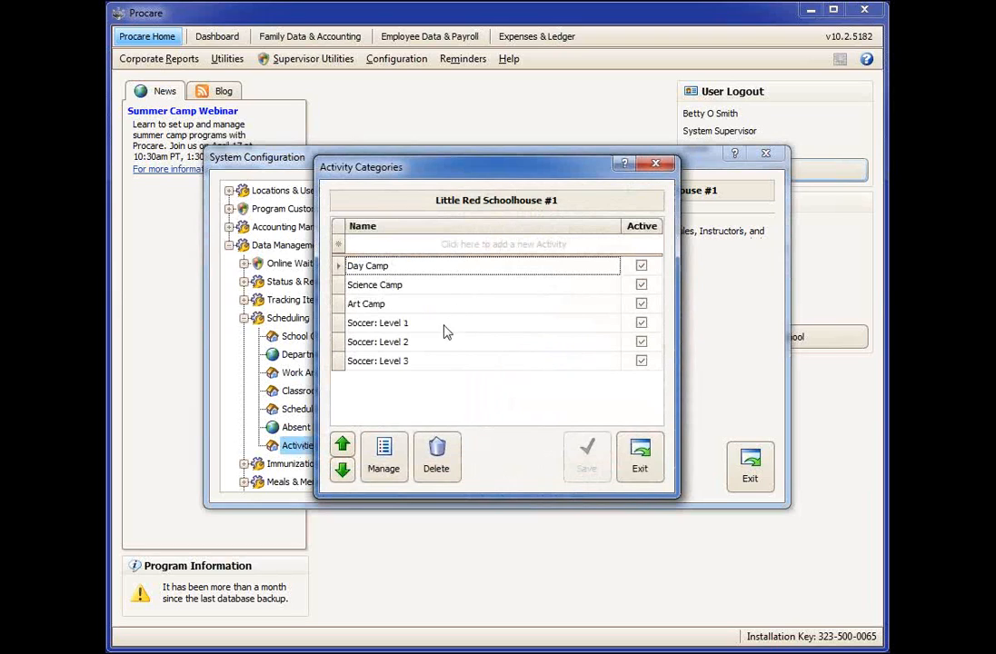
{"action": "left_click", "coordinate": [399, 266]}
{"action": "left_click", "coordinate": [420, 284]}
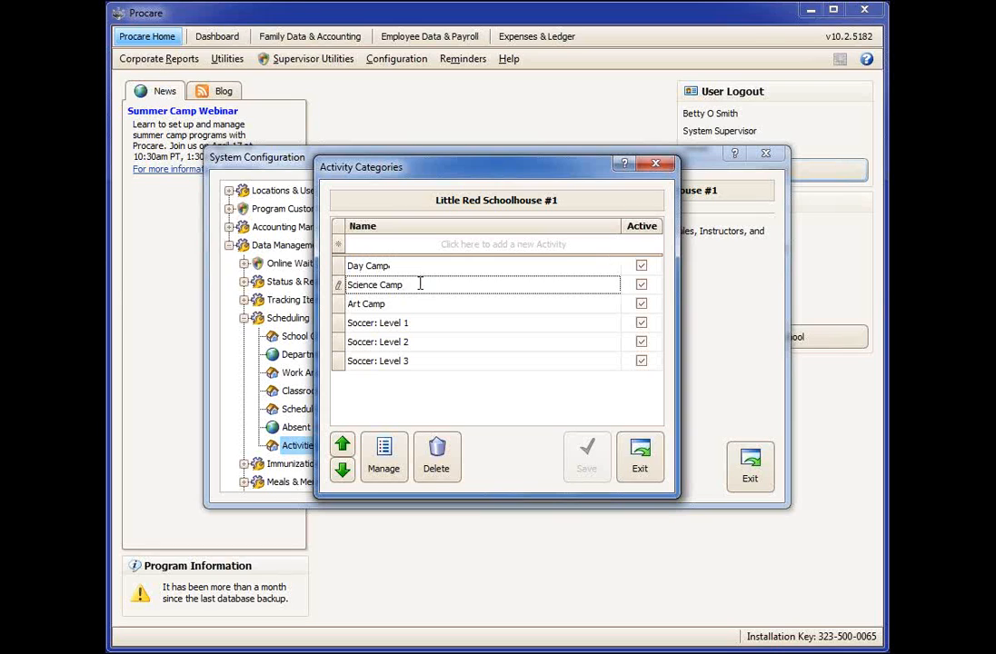
{"action": "left_click", "coordinate": [429, 303]}
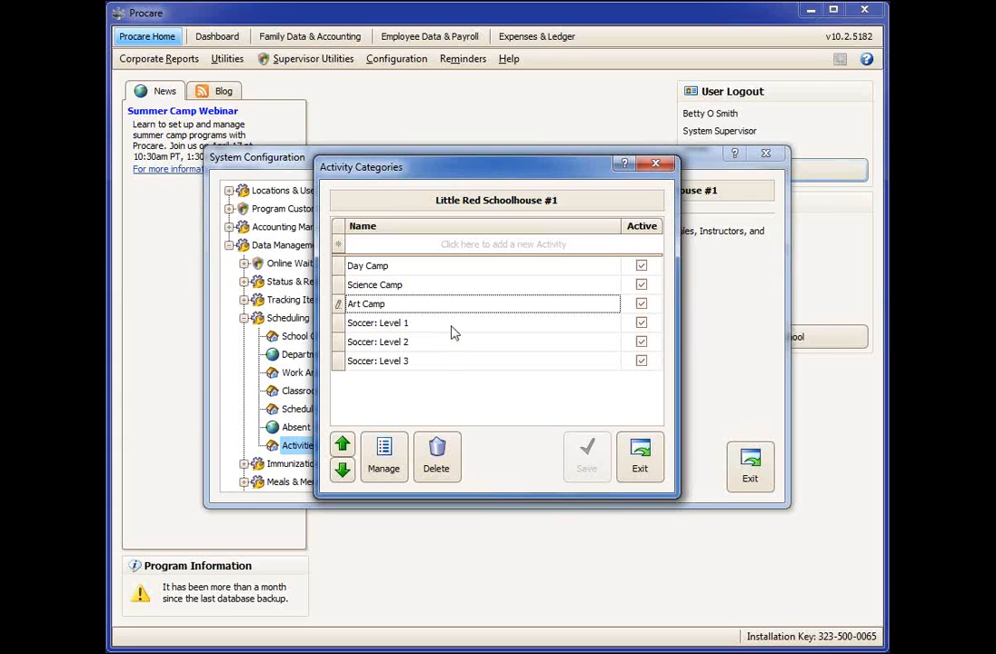
{"action": "left_click", "coordinate": [452, 326]}
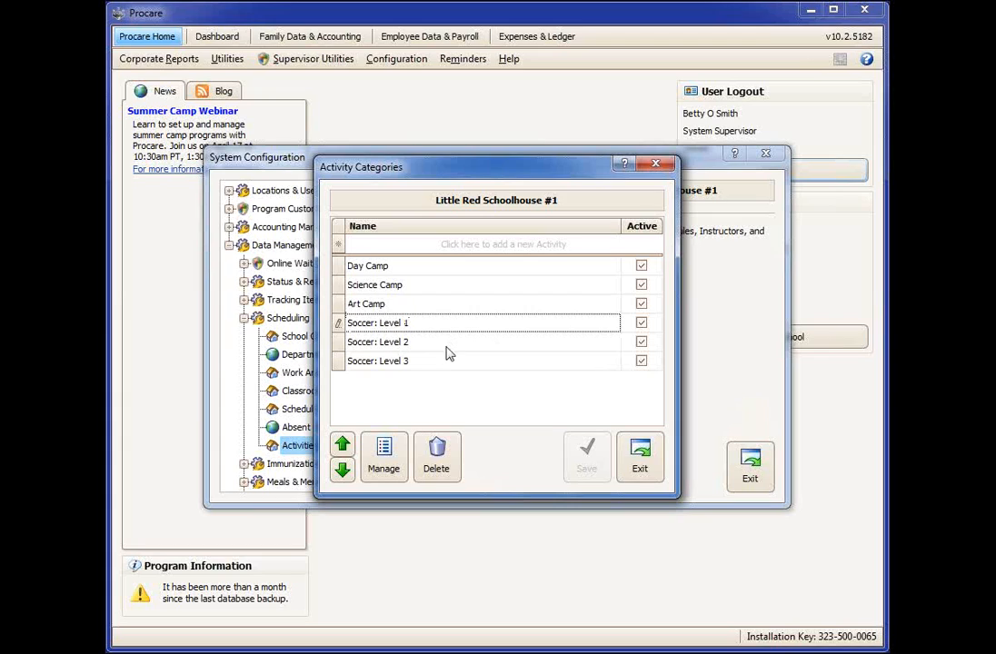
{"action": "left_click", "coordinate": [447, 342]}
{"action": "left_click", "coordinate": [448, 361]}
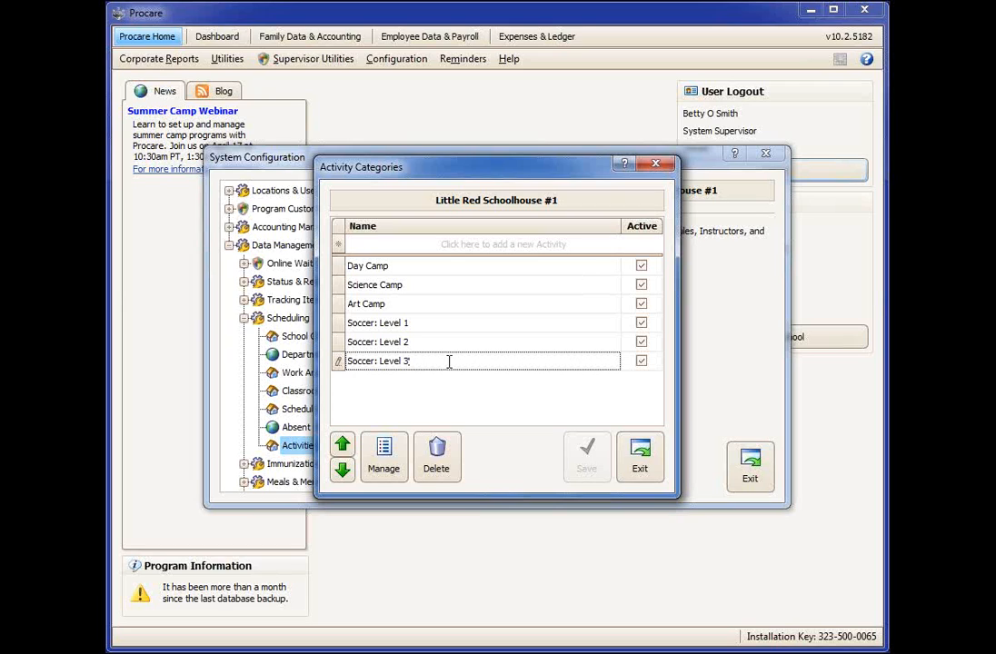
{"action": "left_click", "coordinate": [398, 267]}
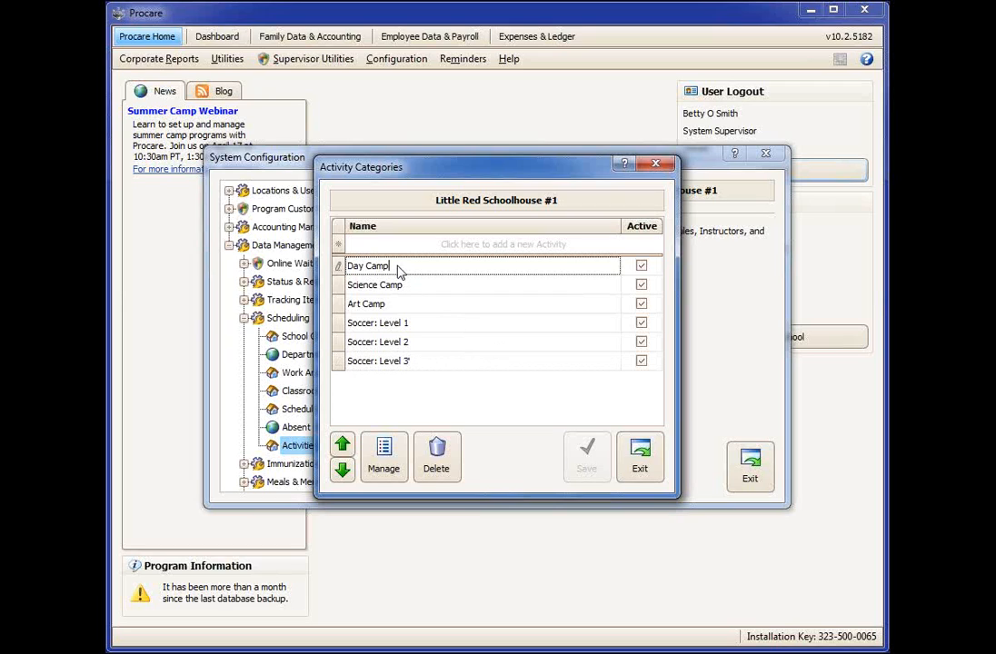
Open the Day Camp category's activities and bring up the details of Day Camp Three M-W-F.
{"action": "left_click", "coordinate": [384, 454]}
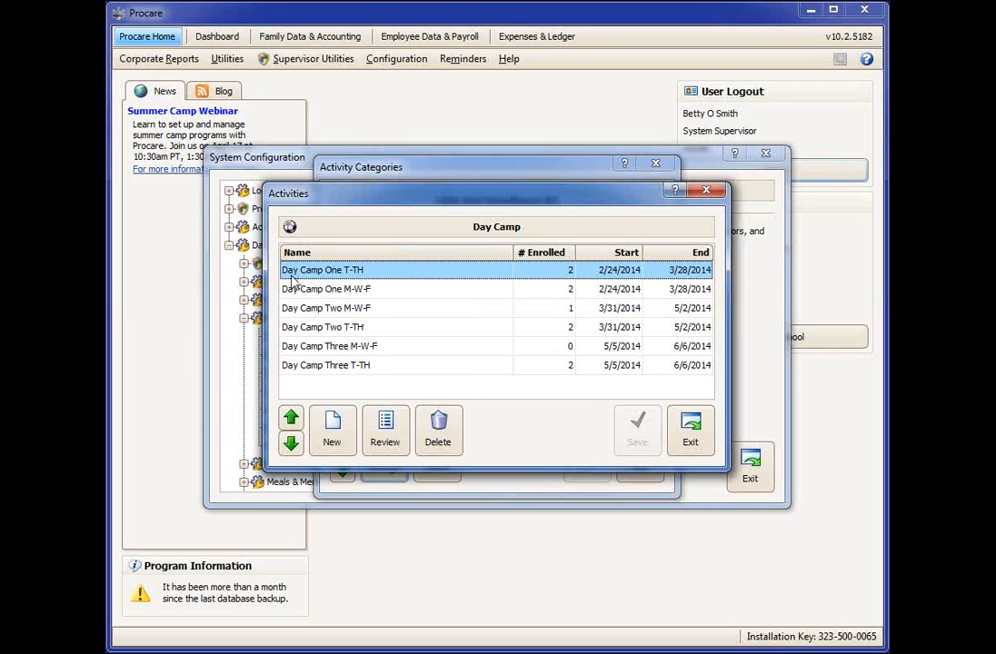
{"action": "left_click", "coordinate": [406, 349]}
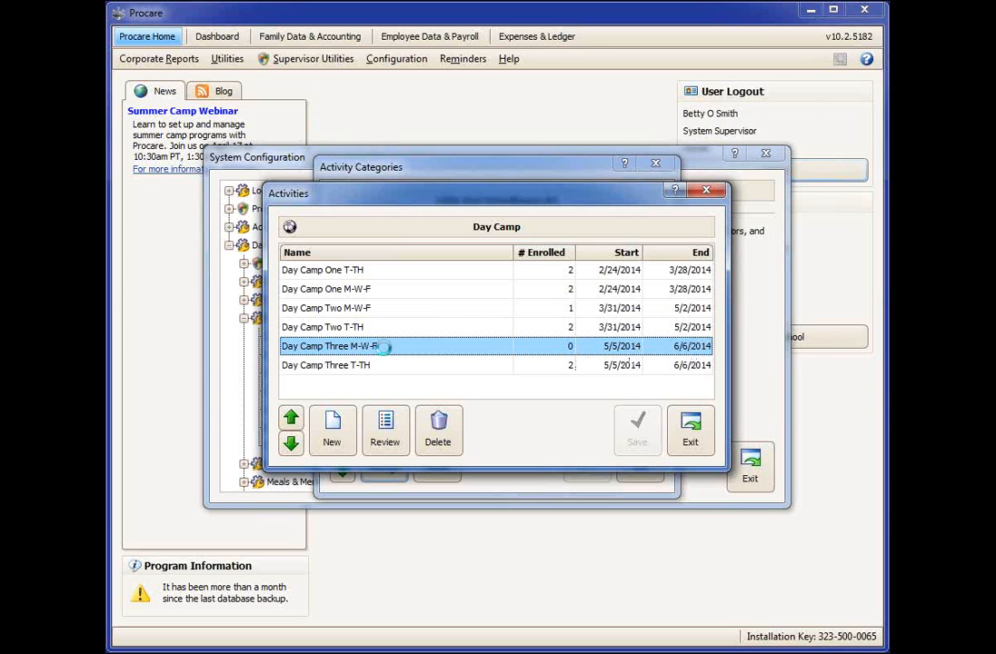
{"action": "double_click", "coordinate": [387, 347]}
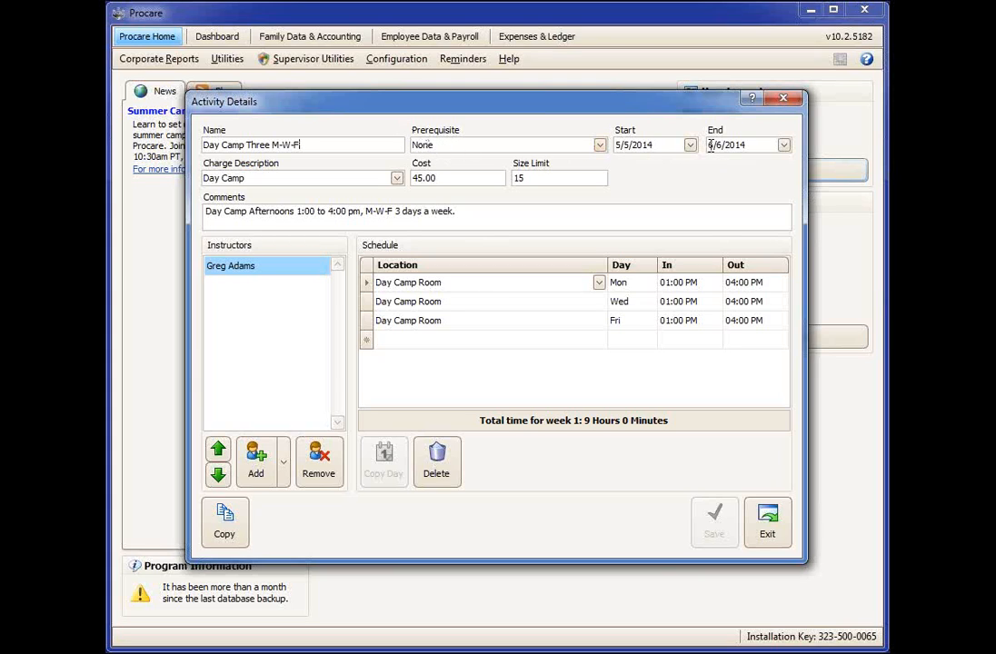
Examine the Day Camp Three M-W-F charge description, cost, size limit, comments, instructor and start date, and close its details.
{"action": "left_click", "coordinate": [397, 179]}
{"action": "left_click", "coordinate": [397, 179]}
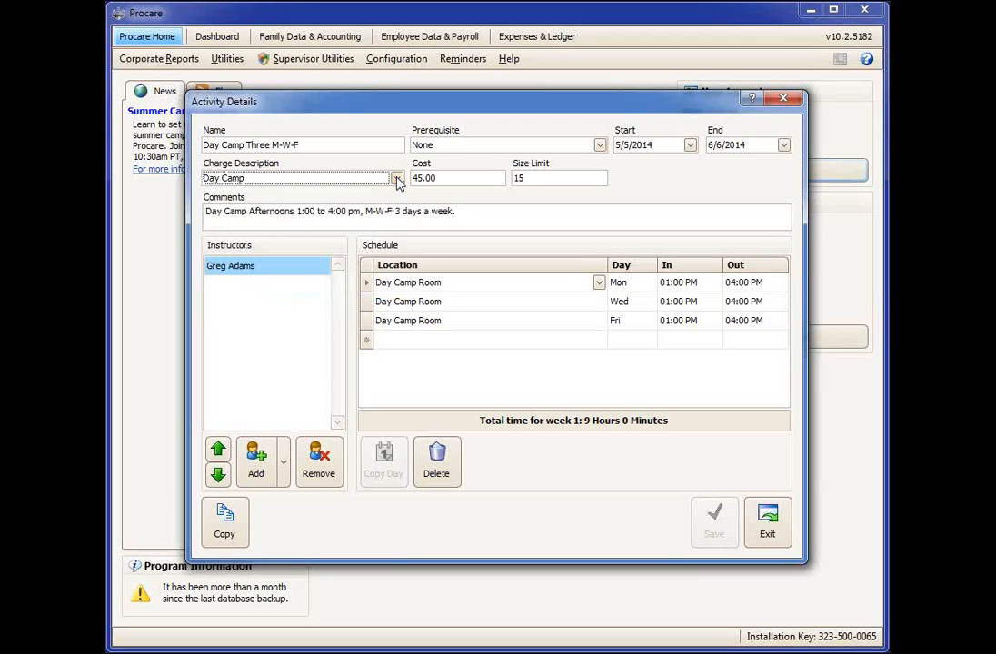
{"action": "left_click", "coordinate": [460, 178]}
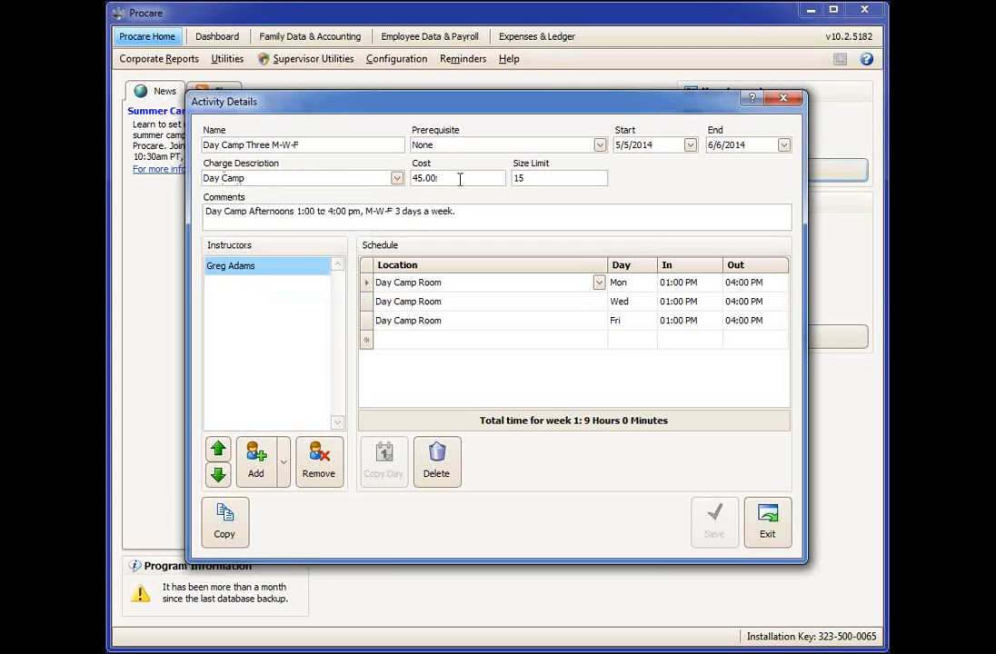
{"action": "left_click", "coordinate": [542, 180]}
{"action": "left_click_drag", "start_coordinate": [456, 211], "coordinate": [169, 178]}
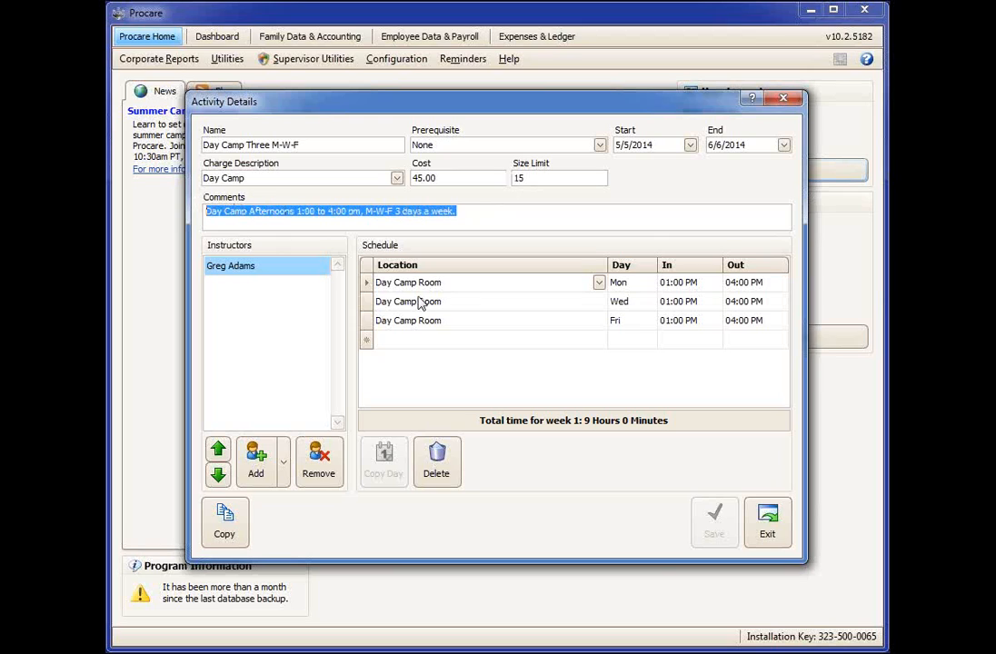
{"action": "left_click", "coordinate": [282, 270]}
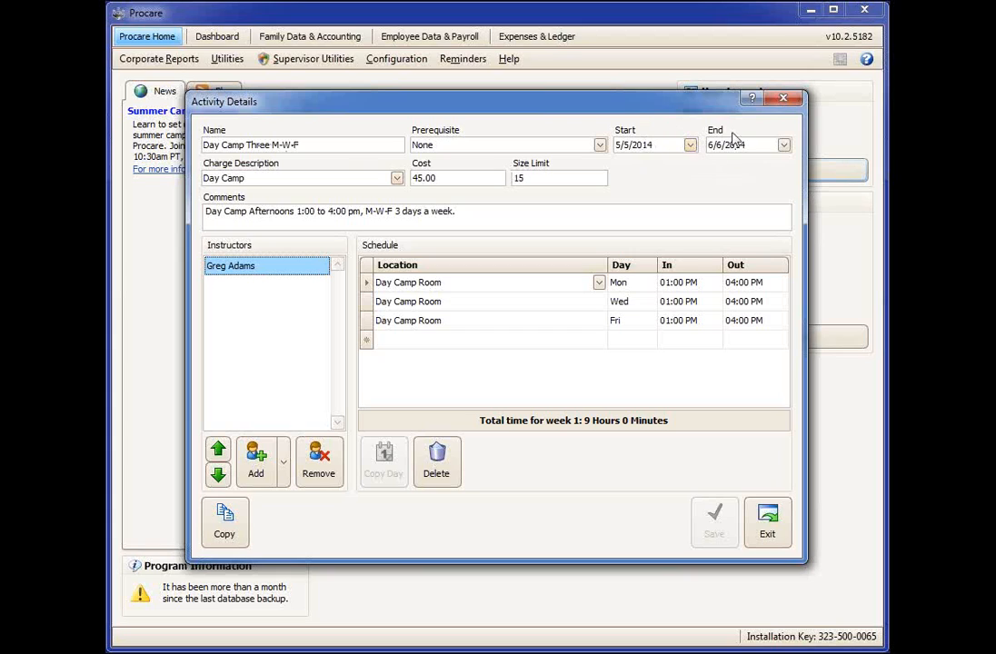
{"action": "left_click", "coordinate": [629, 144]}
{"action": "left_click", "coordinate": [765, 531]}
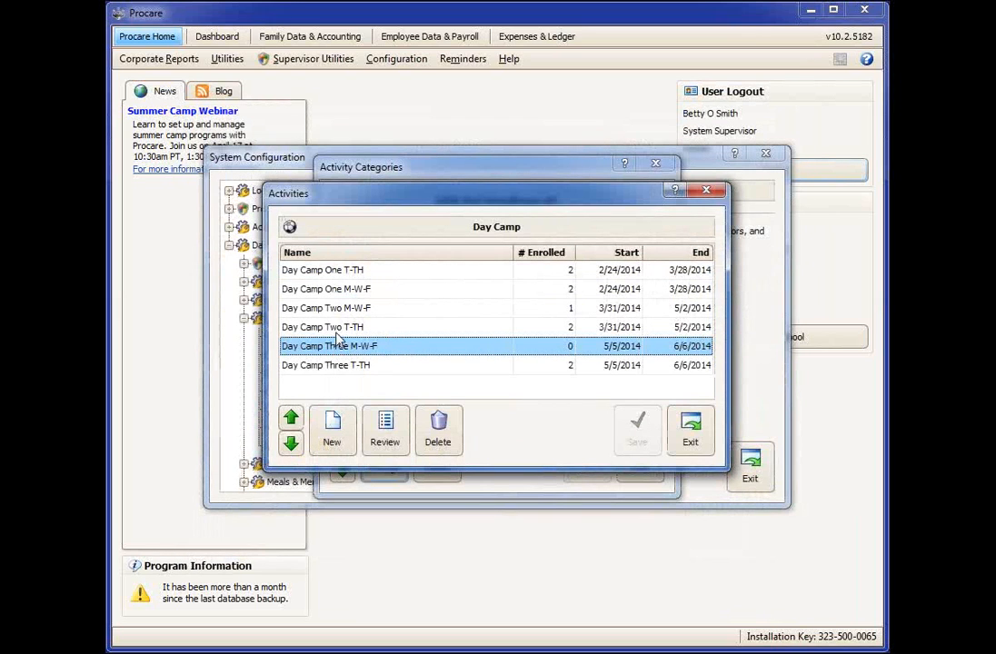
Look over the two Day Camp Two sessions and close the Day Camp activity list.
{"action": "left_click", "coordinate": [339, 325]}
{"action": "left_click", "coordinate": [338, 310]}
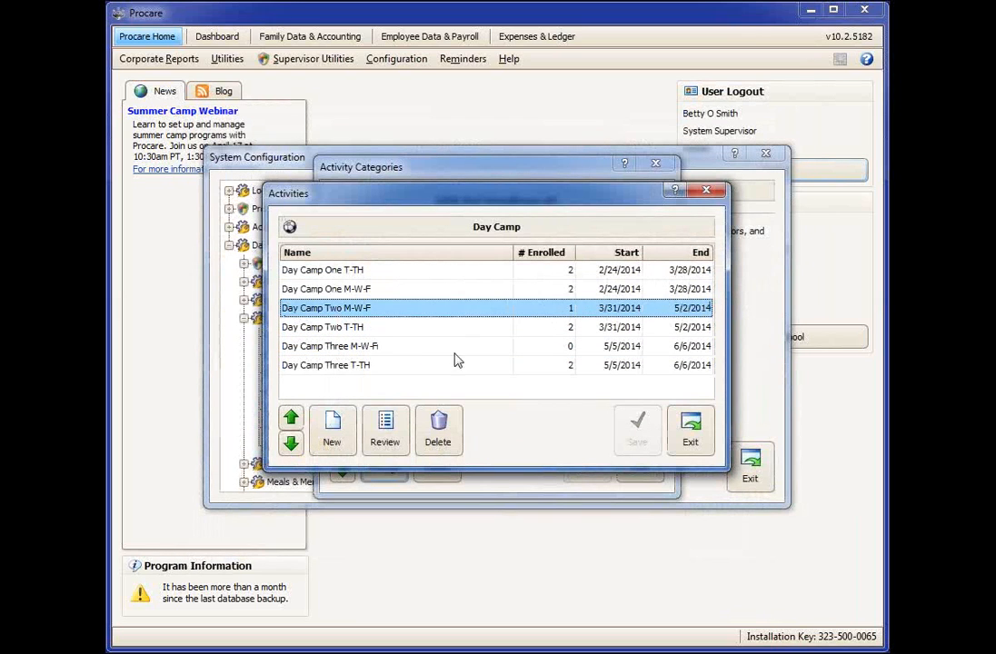
{"action": "left_click", "coordinate": [692, 440]}
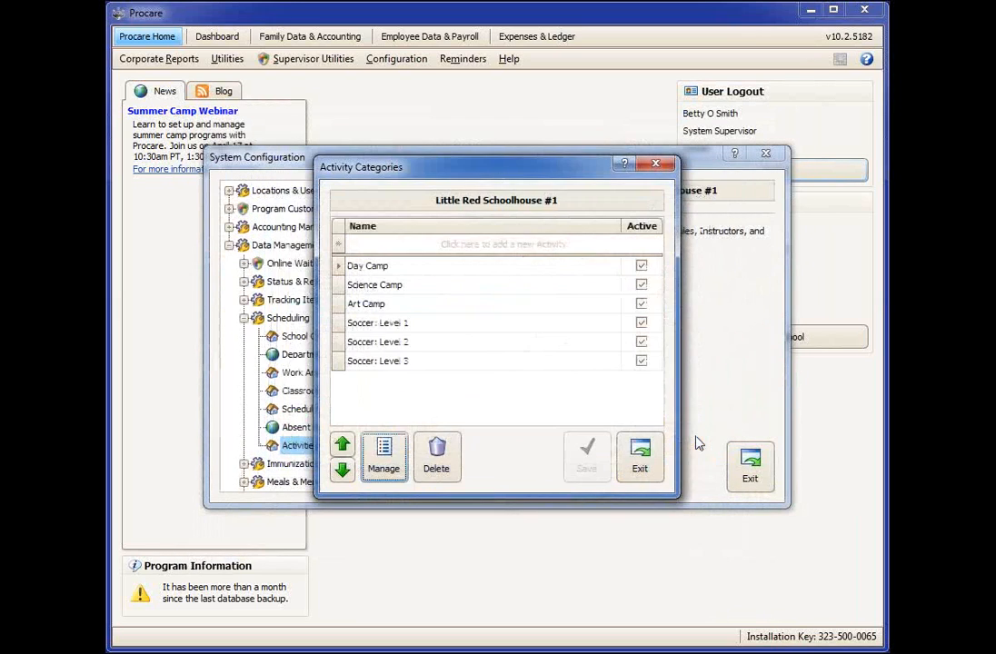
Open the Soccer: Level 2 activities and view the details of the Intermediate Soccer session starting 5/5/2014.
{"action": "left_click", "coordinate": [424, 342]}
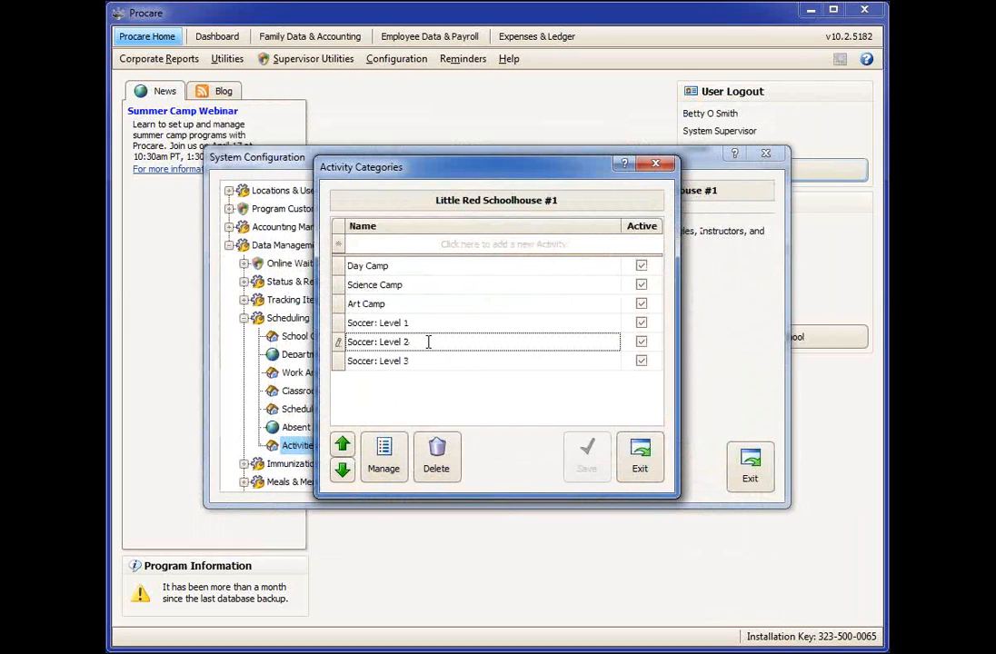
{"action": "left_click", "coordinate": [383, 459]}
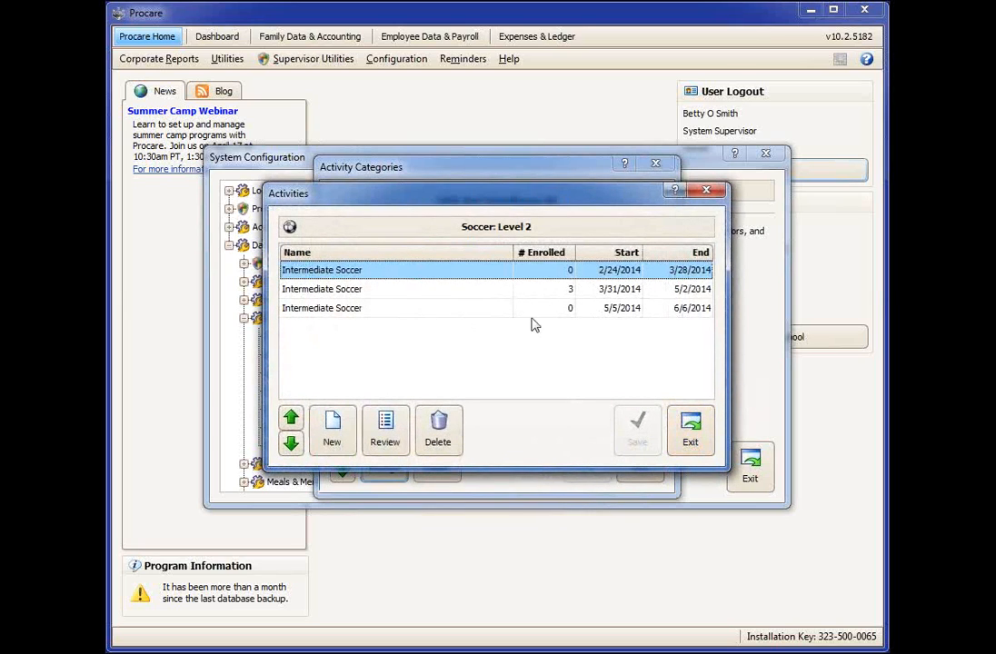
{"action": "left_click", "coordinate": [463, 311]}
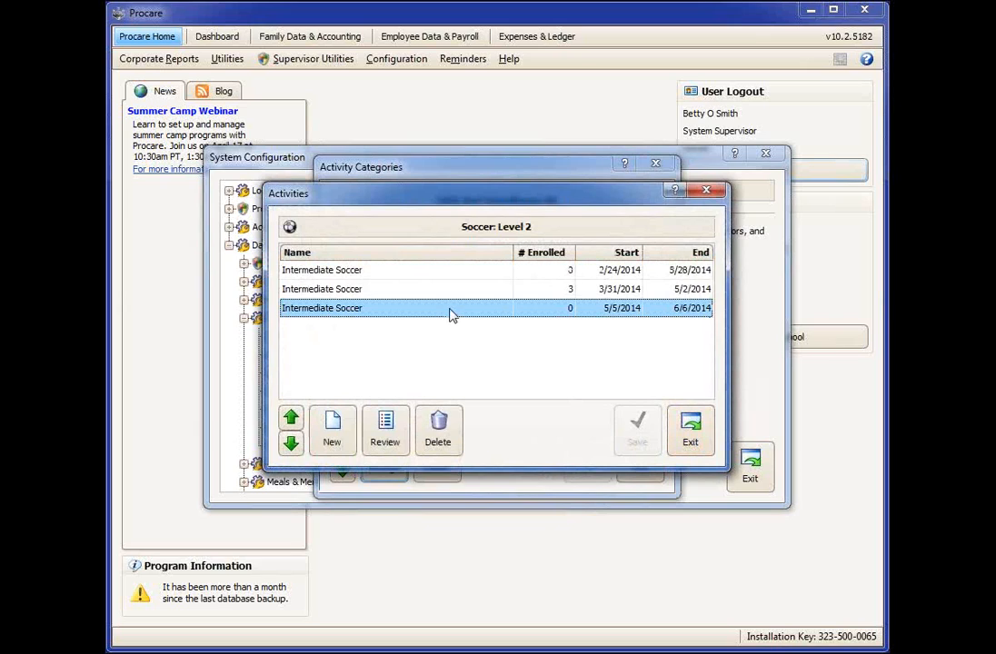
{"action": "double_click", "coordinate": [452, 314]}
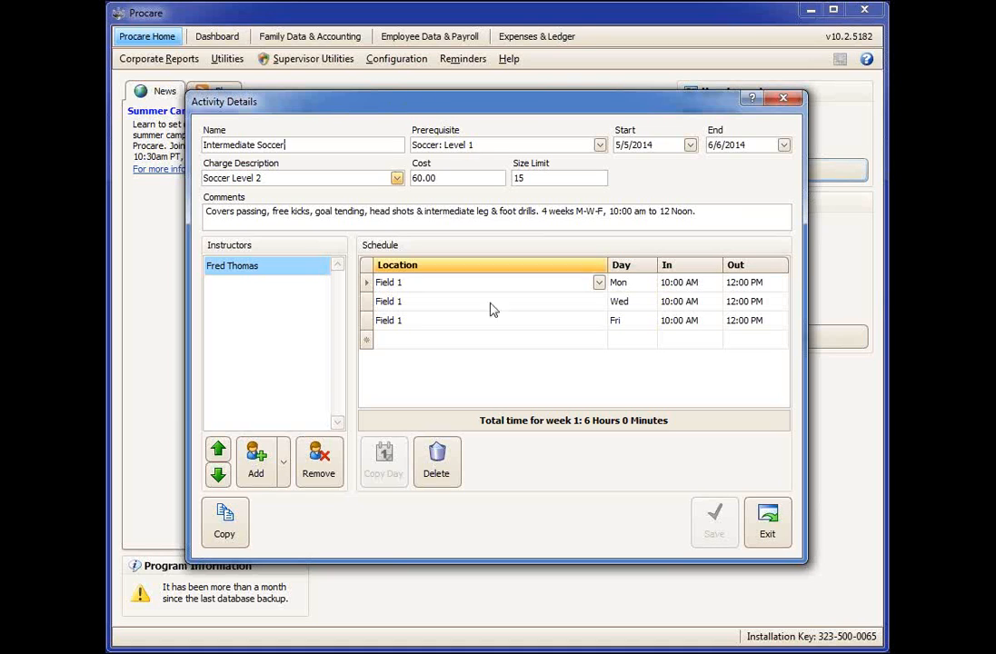
Close the Intermediate Soccer details and exit the activity setup and System Configuration back to the home screen.
{"action": "left_click", "coordinate": [768, 526]}
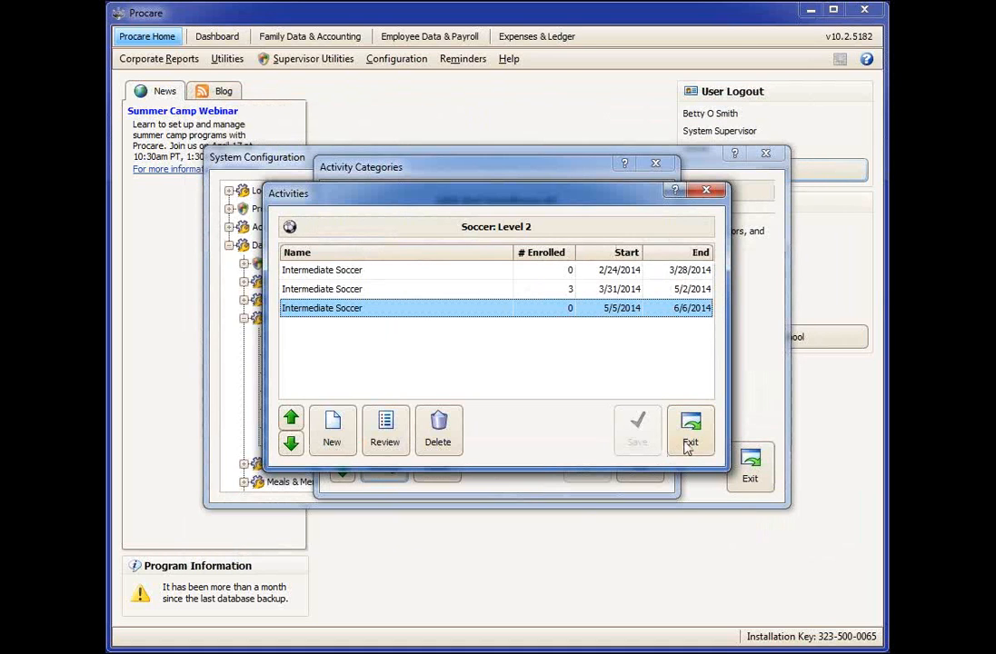
{"action": "left_click", "coordinate": [691, 436]}
{"action": "left_click", "coordinate": [642, 458]}
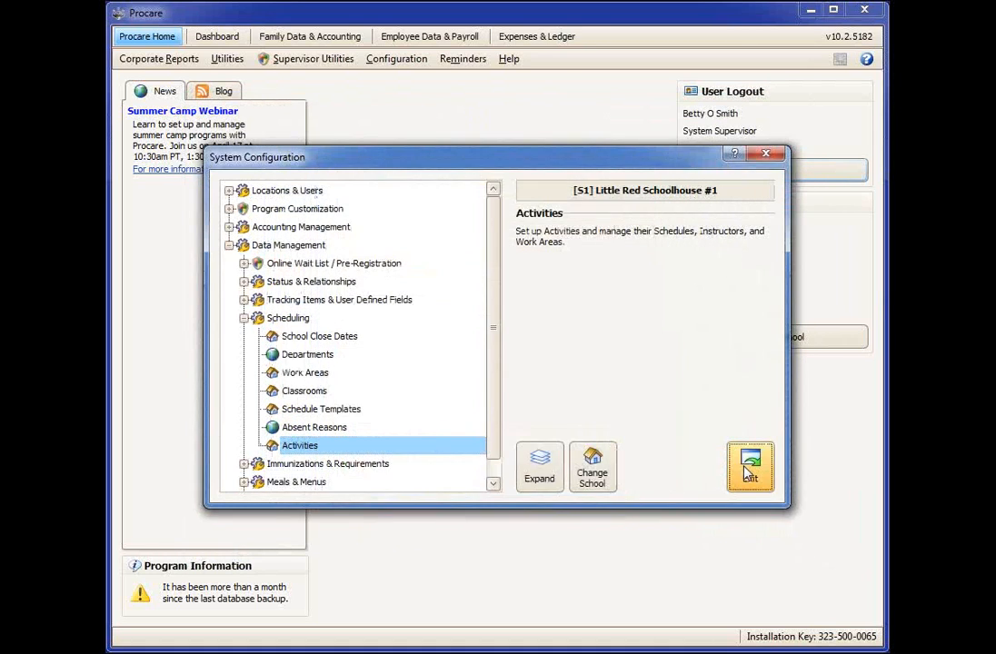
{"action": "left_click", "coordinate": [750, 466]}
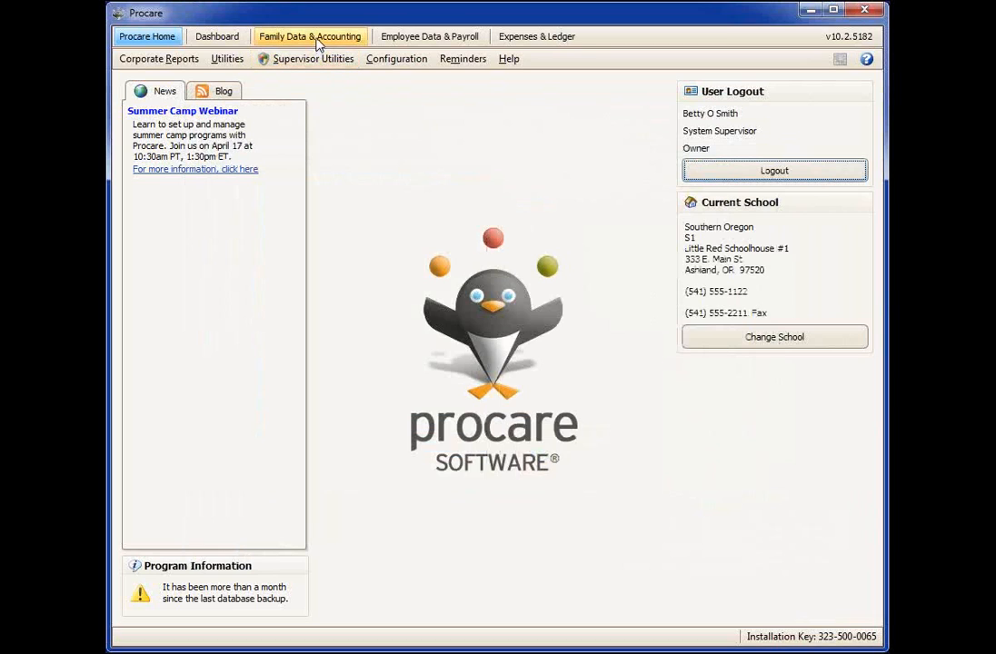
Enroll the first account's toddler in the Soccer: Level 2 Intermediate Soccer session starting 3/31/2014, accepting the addition despite the unmet prerequisite.
{"action": "left_click", "coordinate": [318, 41]}
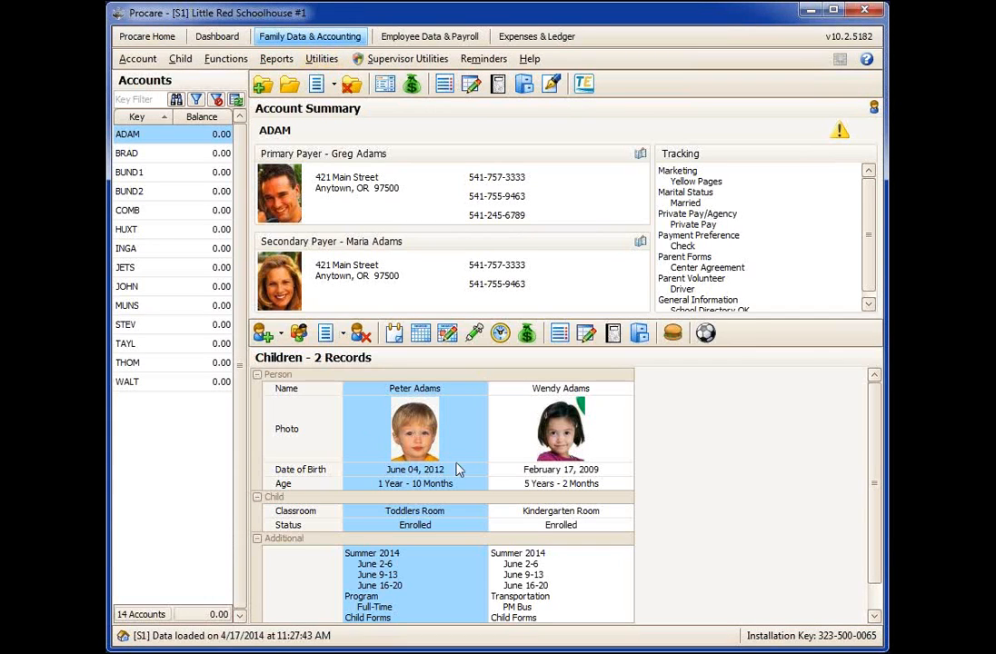
{"action": "left_click", "coordinate": [707, 336]}
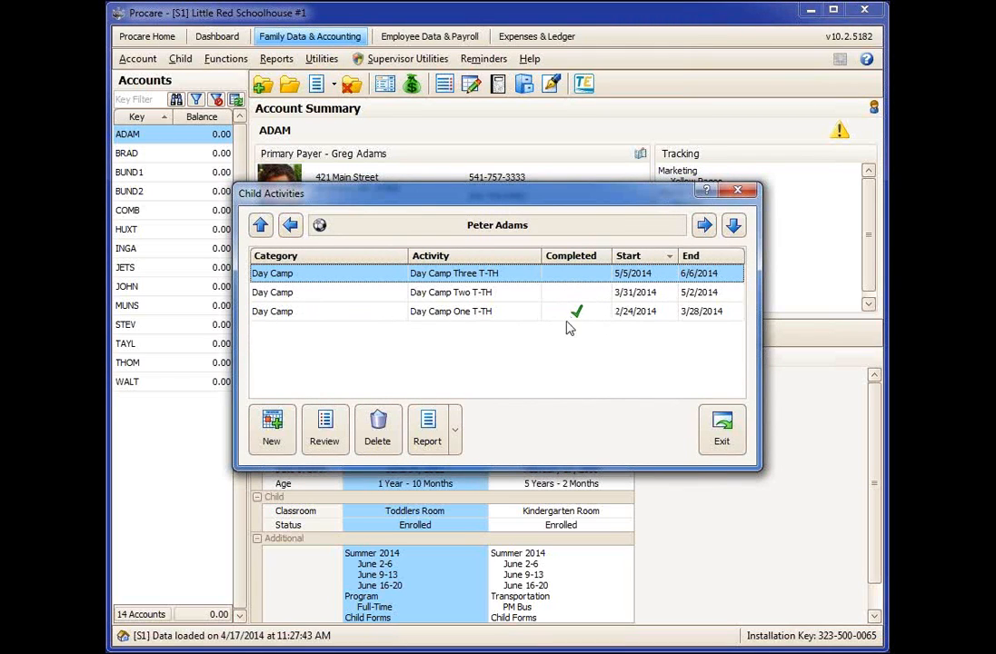
{"action": "left_click", "coordinate": [285, 437]}
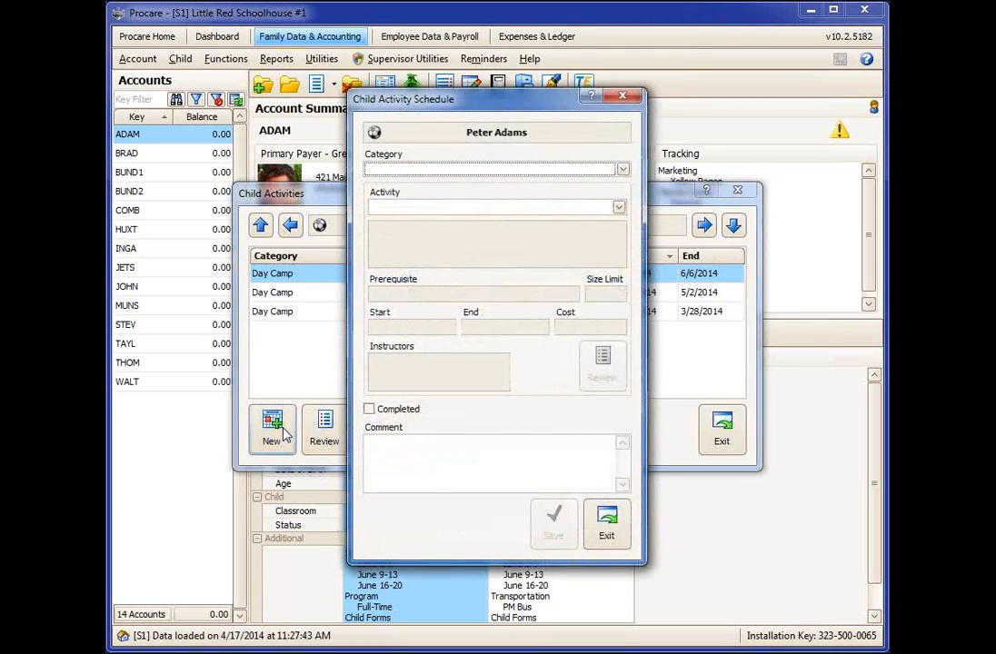
{"action": "left_click", "coordinate": [624, 170]}
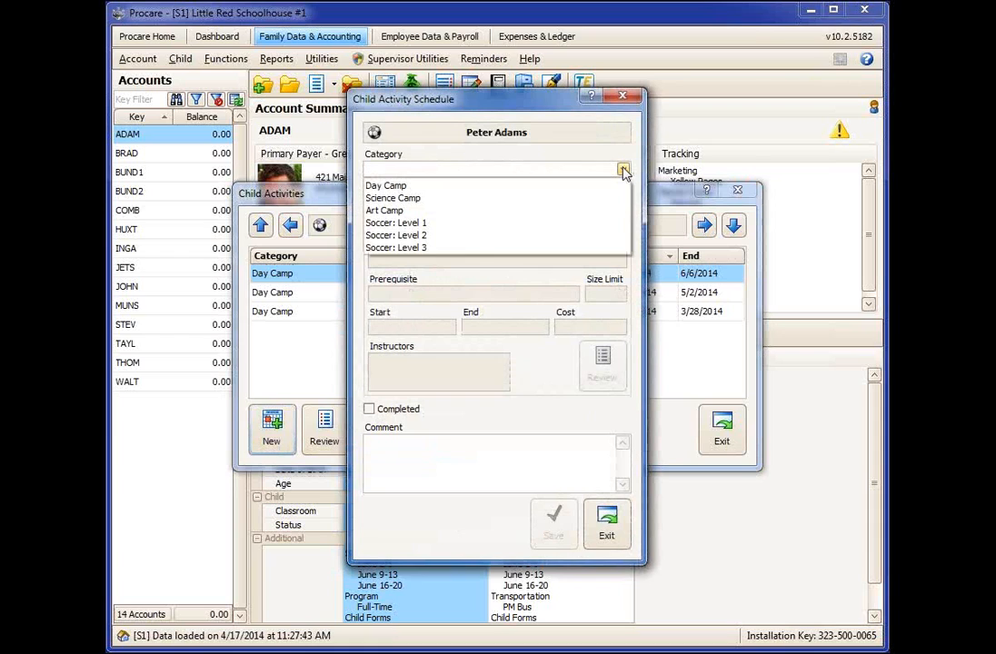
{"action": "left_click", "coordinate": [446, 239]}
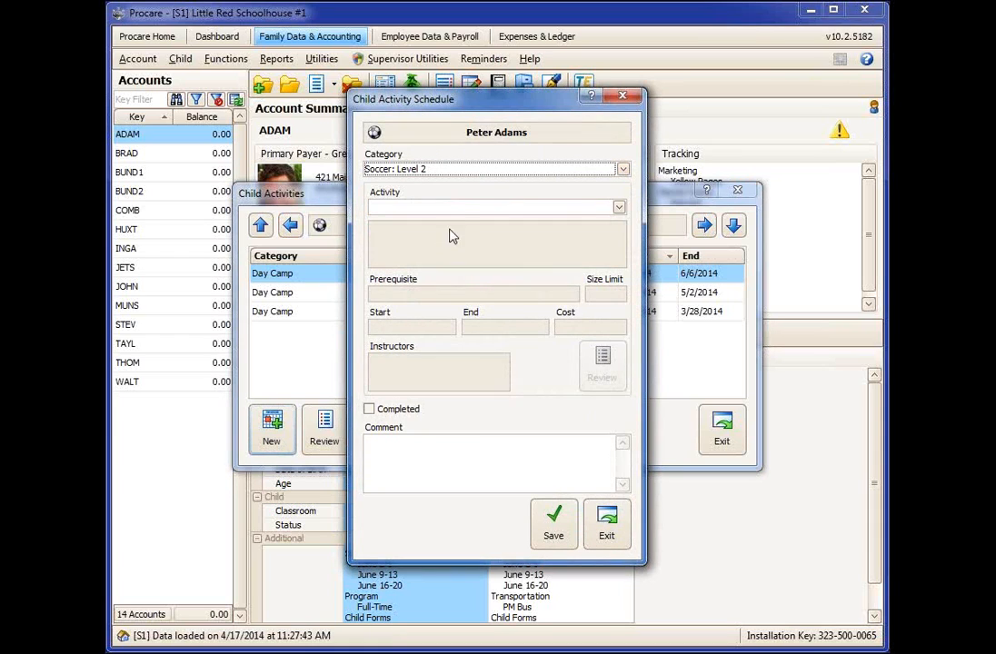
{"action": "left_click_drag", "start_coordinate": [433, 96], "coordinate": [631, 69]}
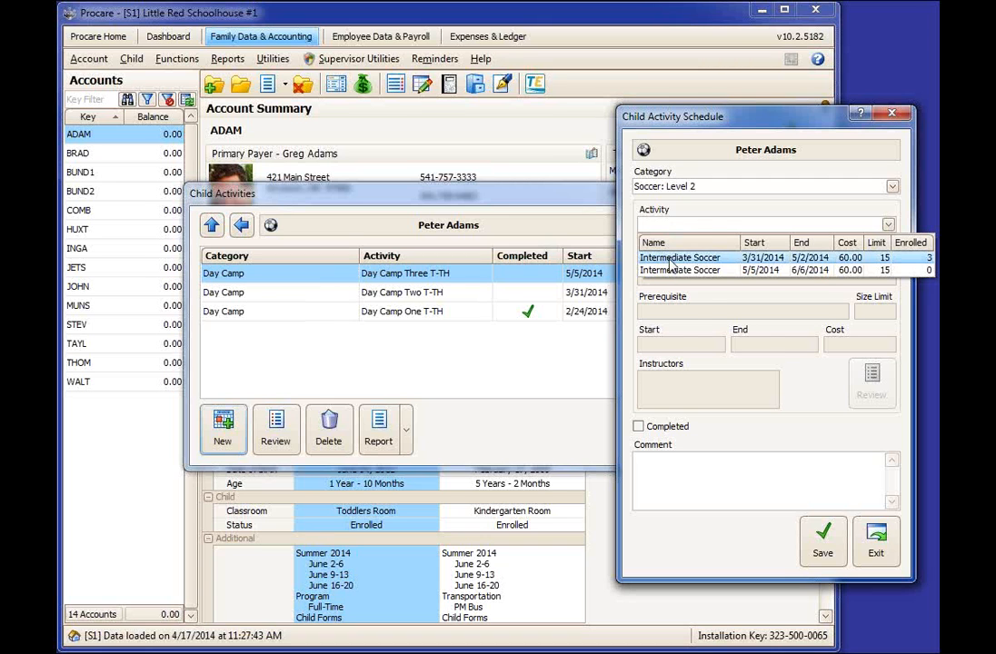
{"action": "left_click", "coordinate": [670, 259]}
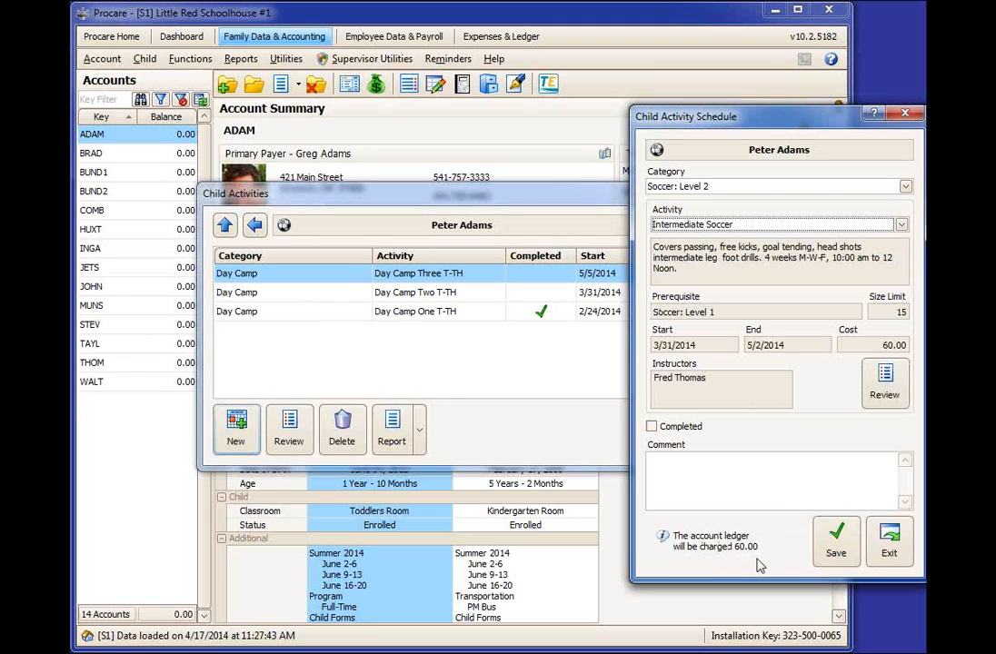
{"action": "left_click", "coordinate": [833, 546]}
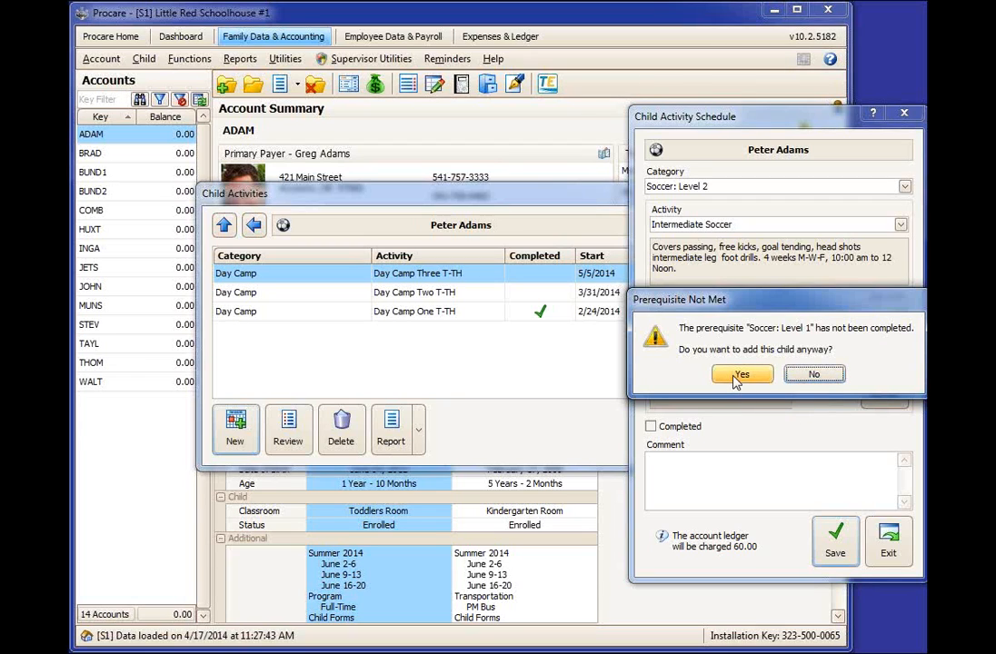
{"action": "left_click", "coordinate": [737, 378]}
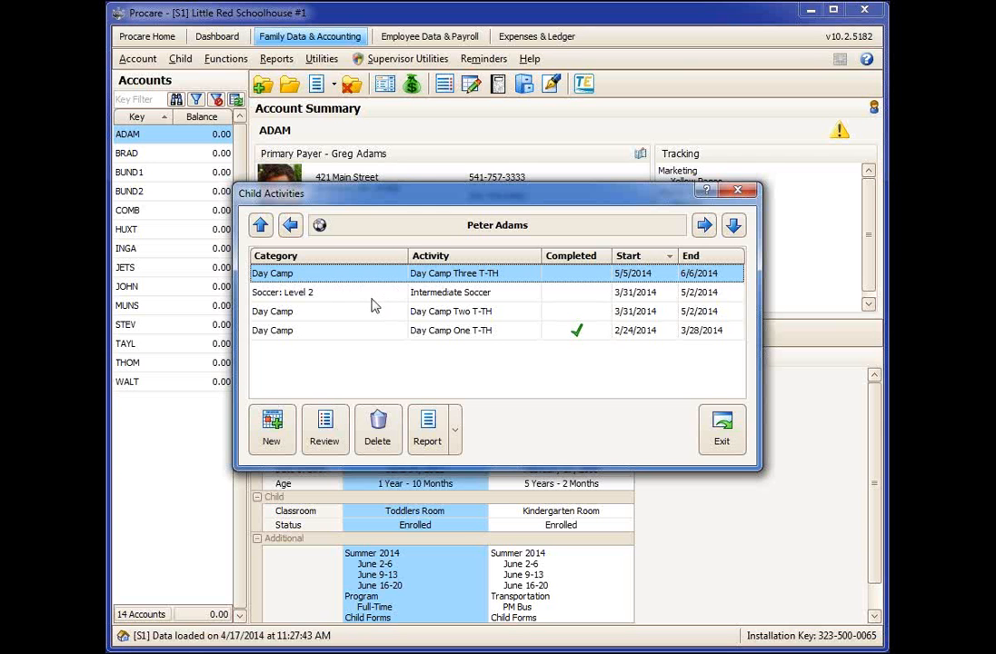
{"action": "left_click", "coordinate": [372, 296]}
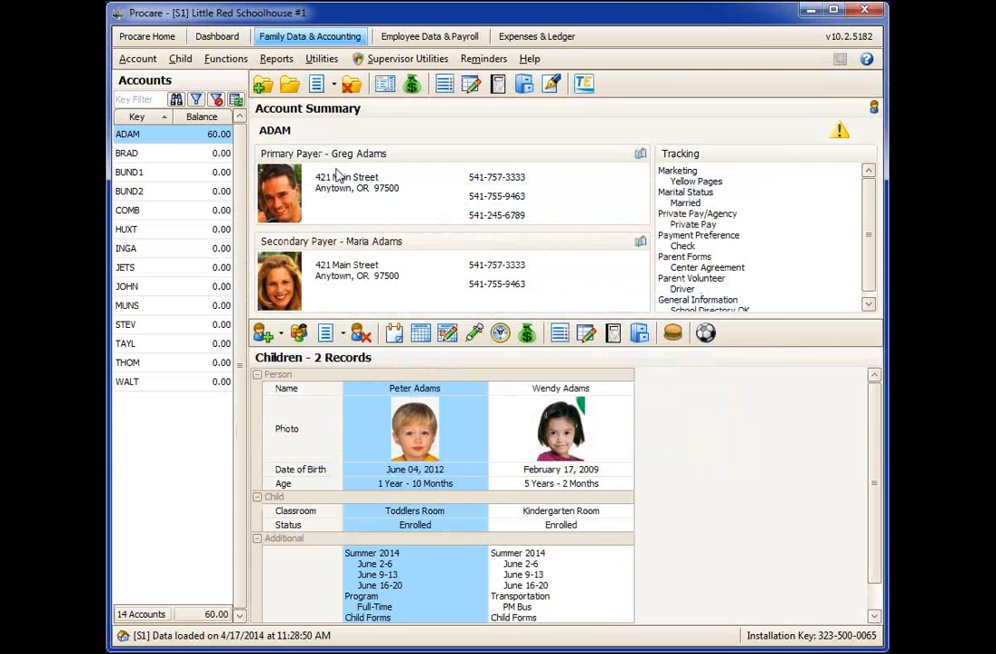
Check the Soccer Level 2 charge in the first account's ledger and close the ledger.
{"action": "left_click", "coordinate": [386, 84]}
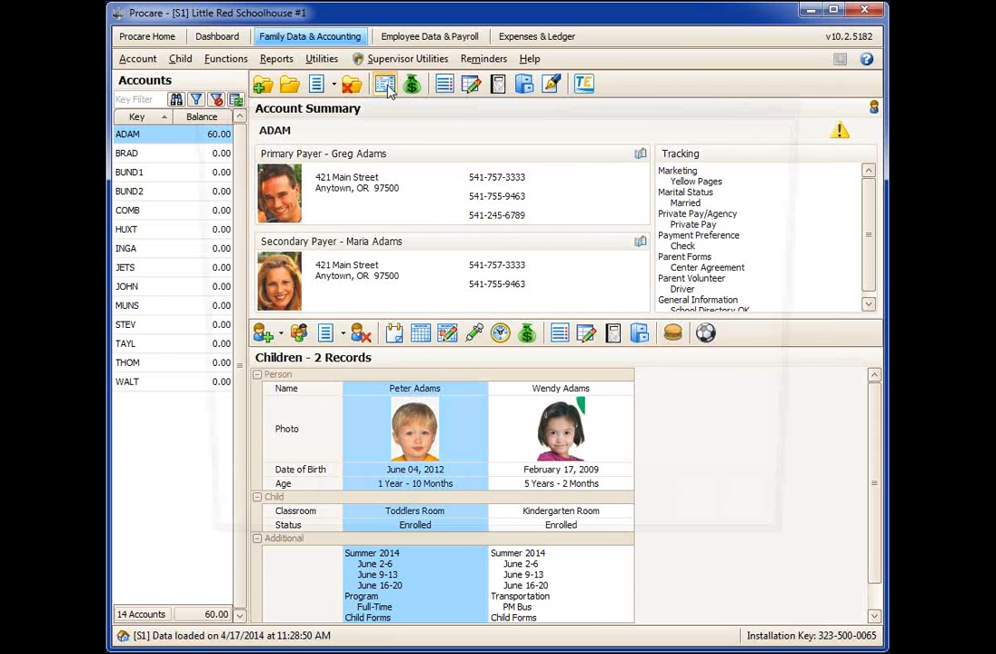
{"action": "left_click", "coordinate": [205, 459]}
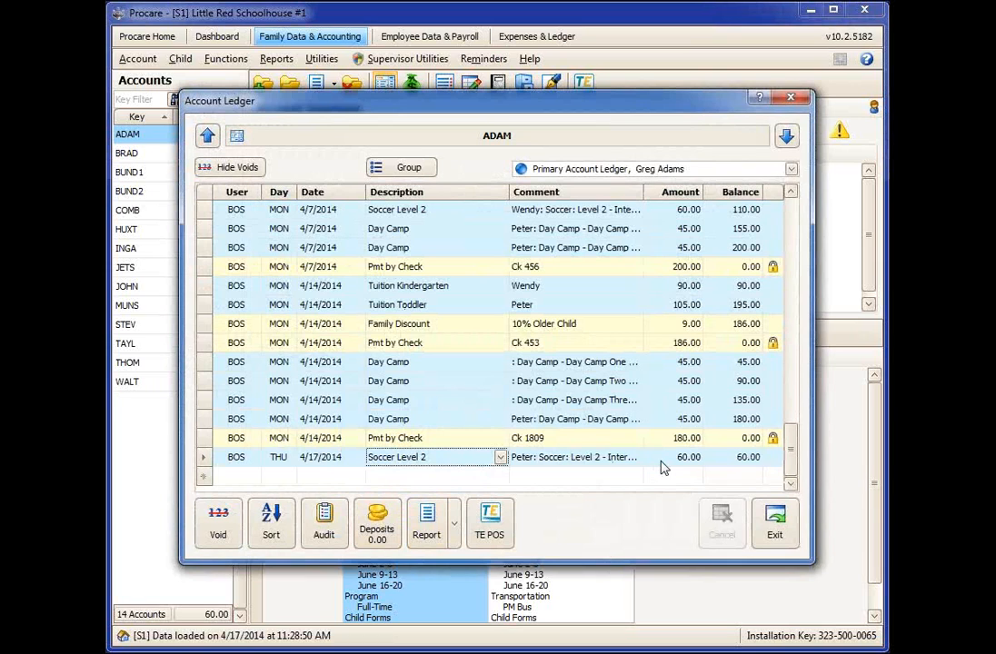
{"action": "left_click", "coordinate": [773, 526]}
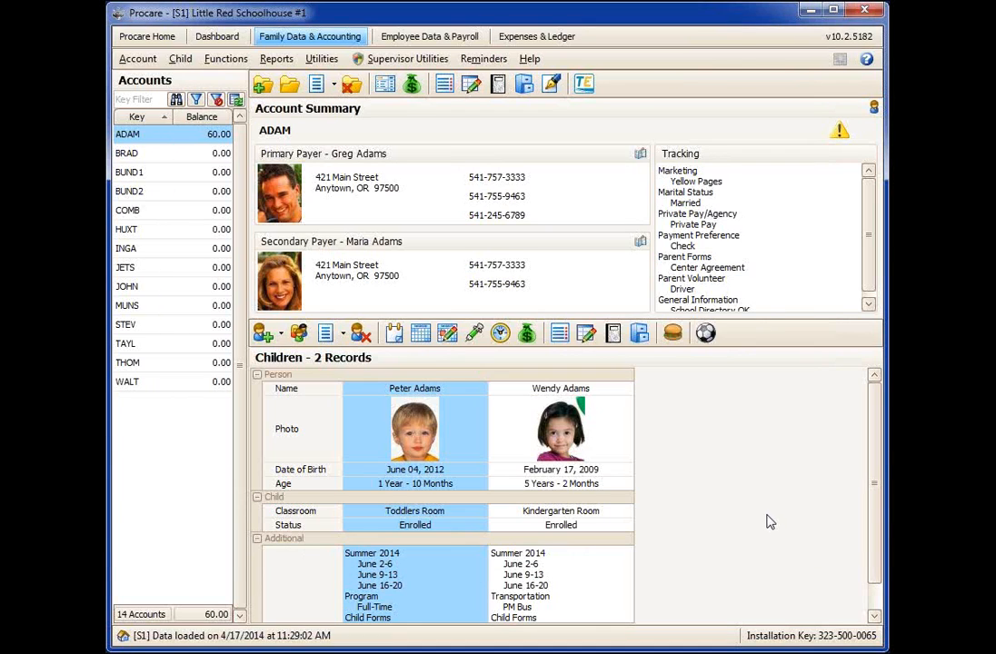
Open batch activity assignment for the Science Camp category and choose the session starting 3/31/2014.
{"action": "left_click", "coordinate": [223, 62]}
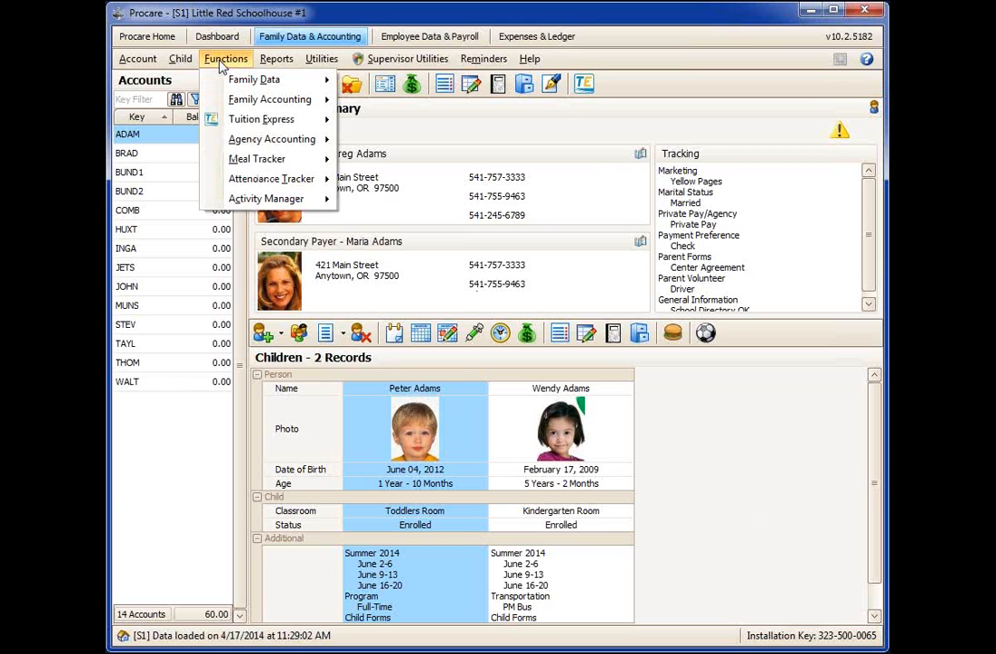
{"action": "mouse_move", "coordinate": [251, 207]}
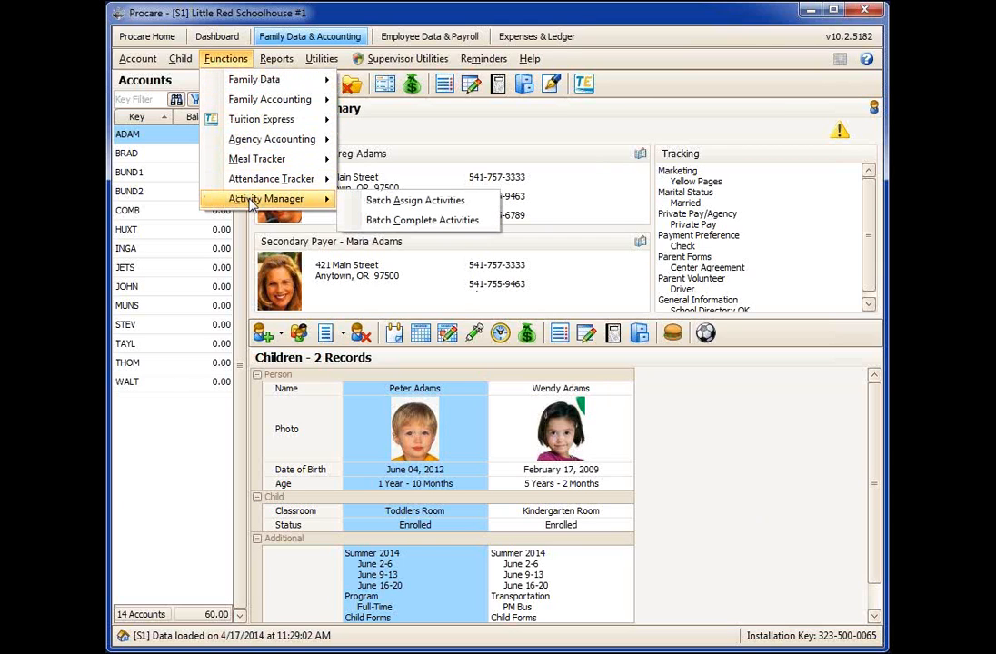
{"action": "left_click", "coordinate": [386, 200]}
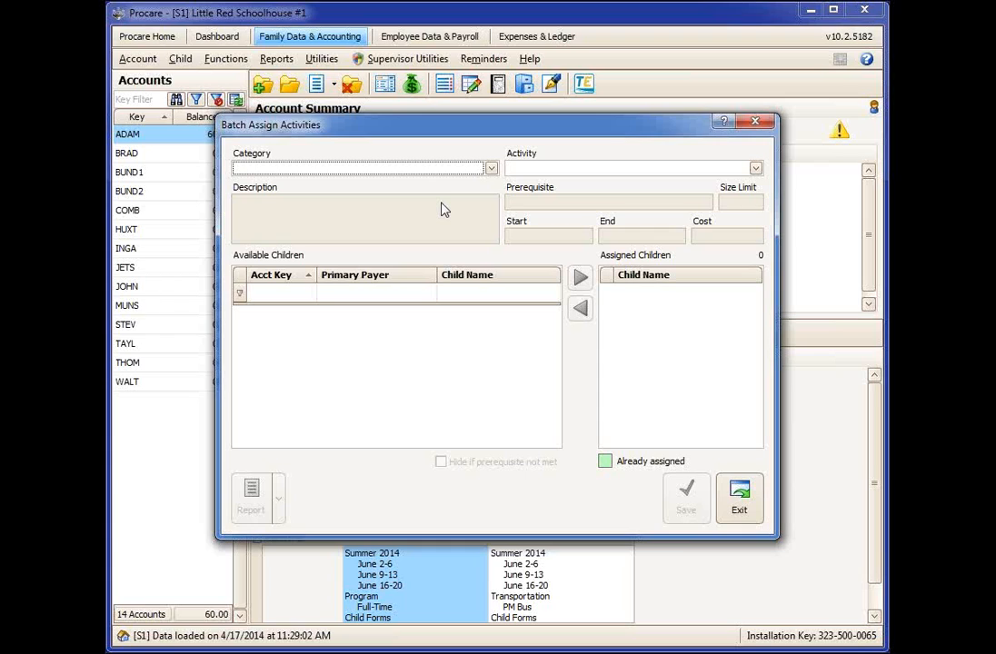
{"action": "left_click", "coordinate": [491, 169]}
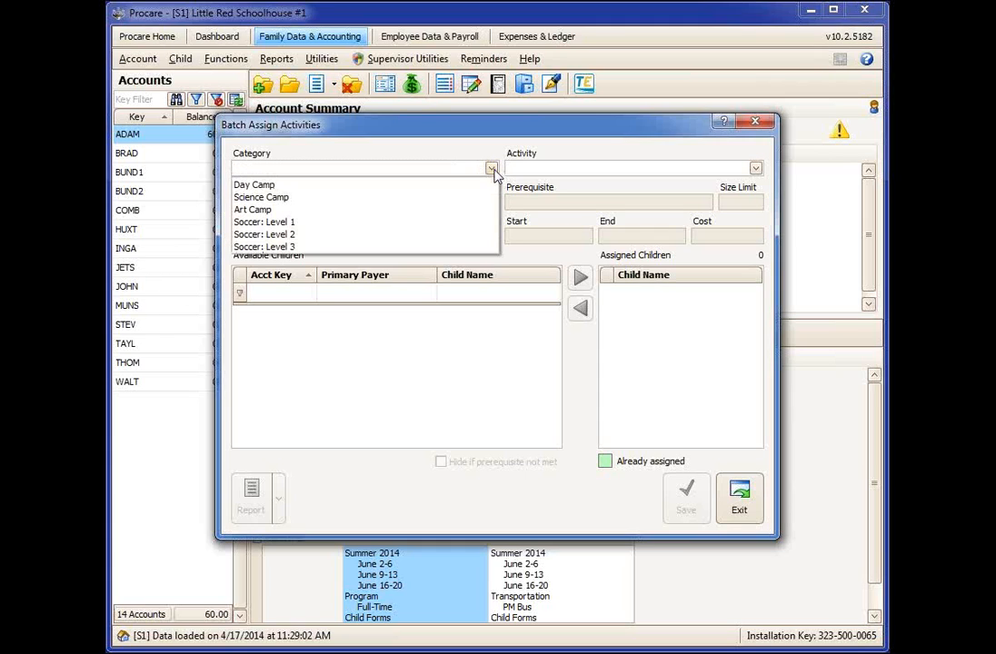
{"action": "left_click", "coordinate": [374, 198]}
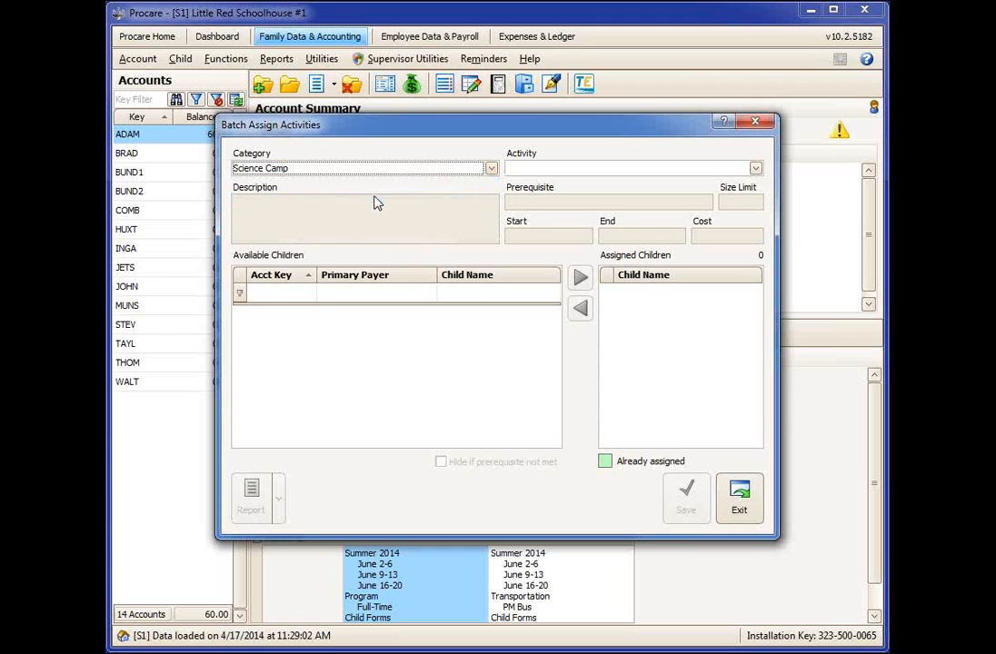
{"action": "left_click", "coordinate": [564, 176]}
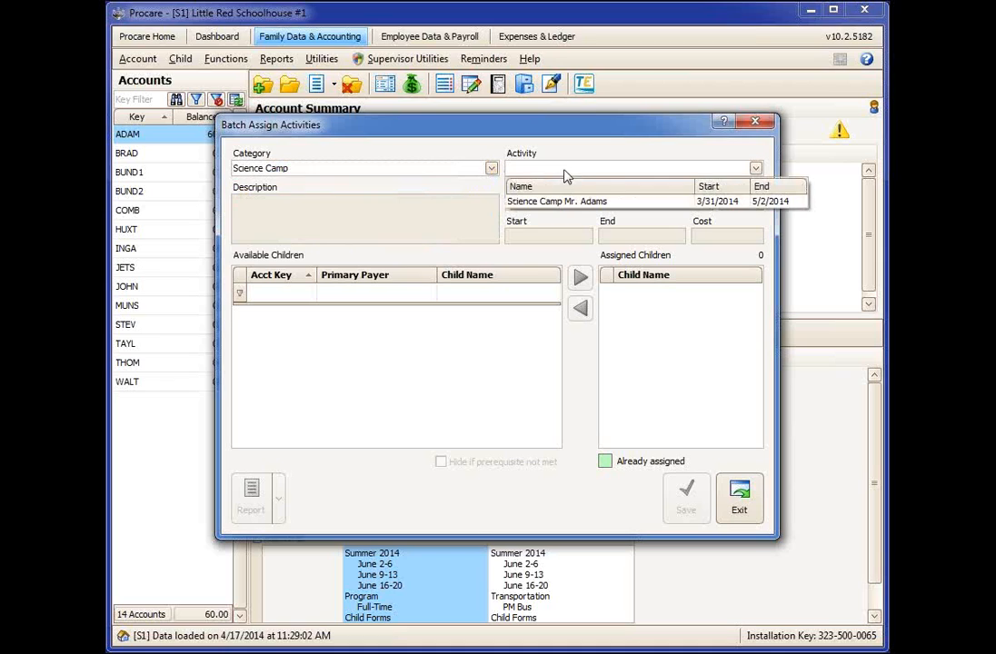
{"action": "left_click", "coordinate": [627, 202]}
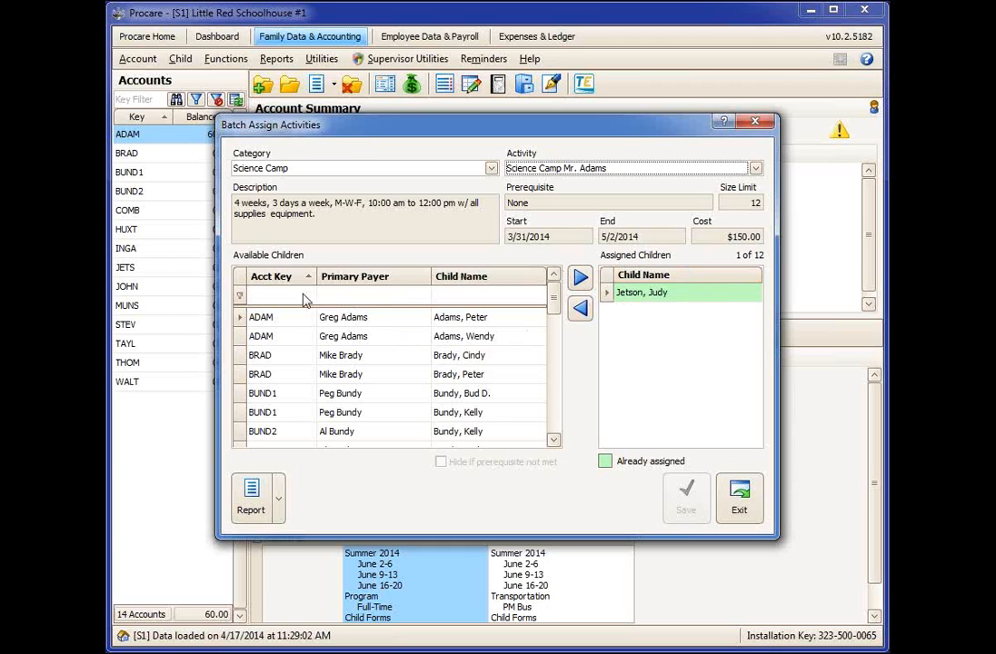
Filter the available children's names by "bu" and add the third account's second child to the Science Camp session.
{"action": "left_click", "coordinate": [475, 296]}
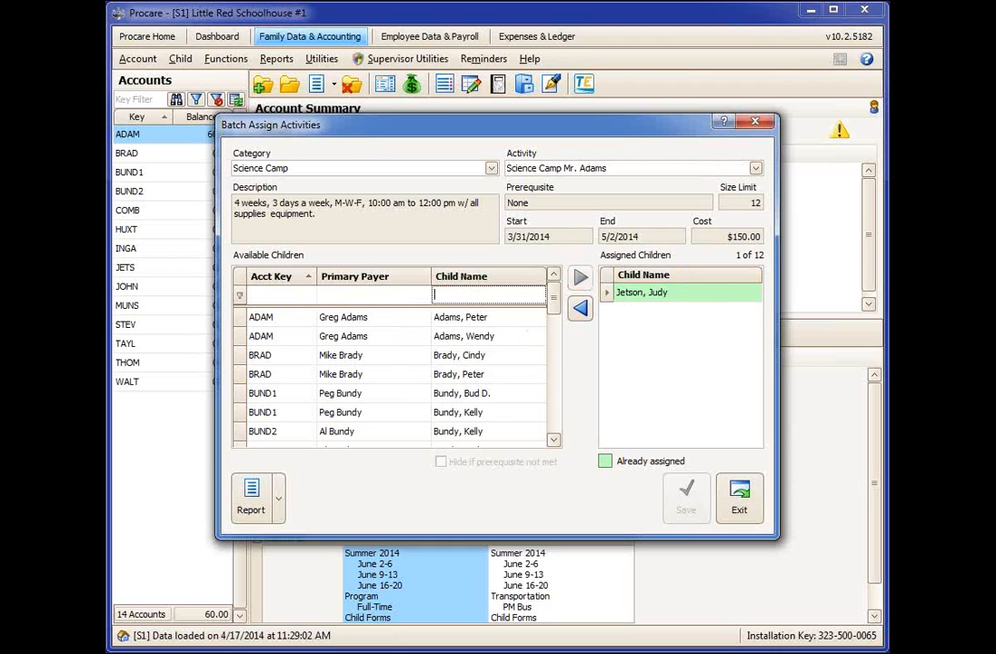
{"action": "type", "text": "bu"}
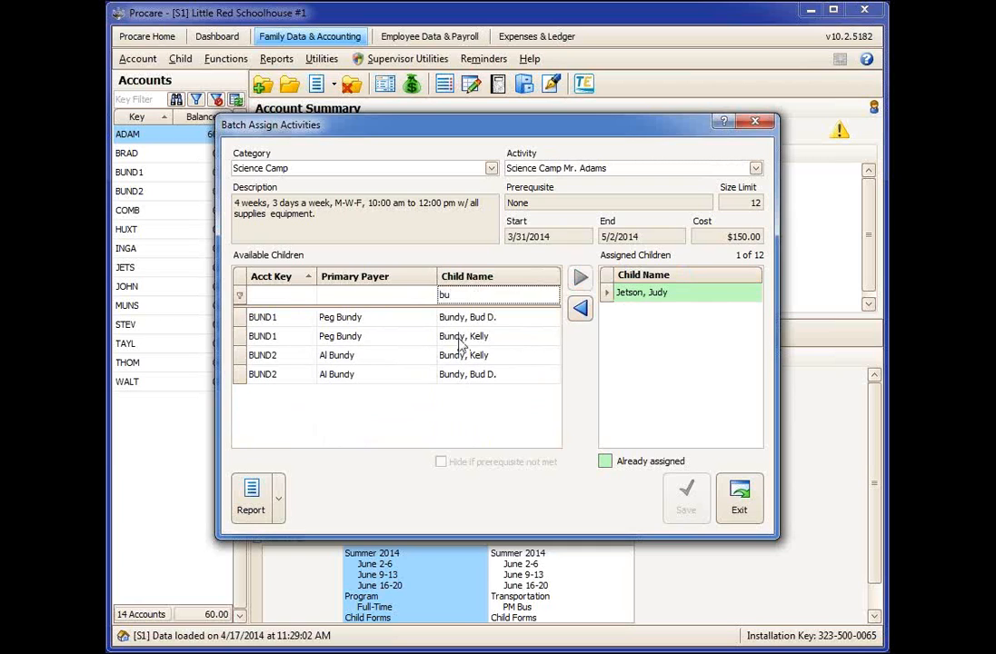
{"action": "left_click", "coordinate": [523, 336]}
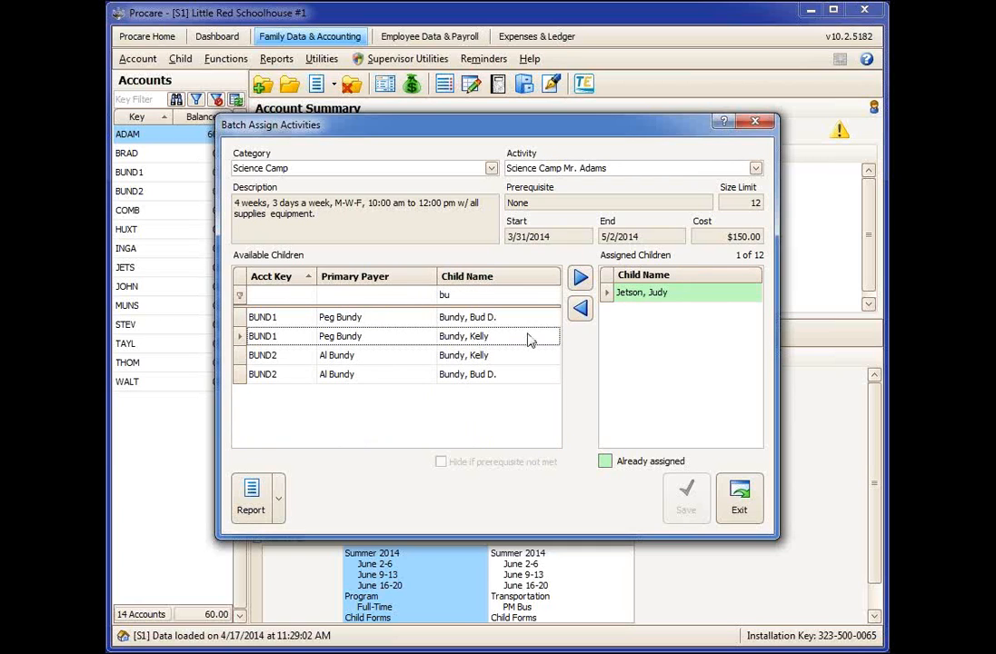
{"action": "left_click", "coordinate": [582, 279]}
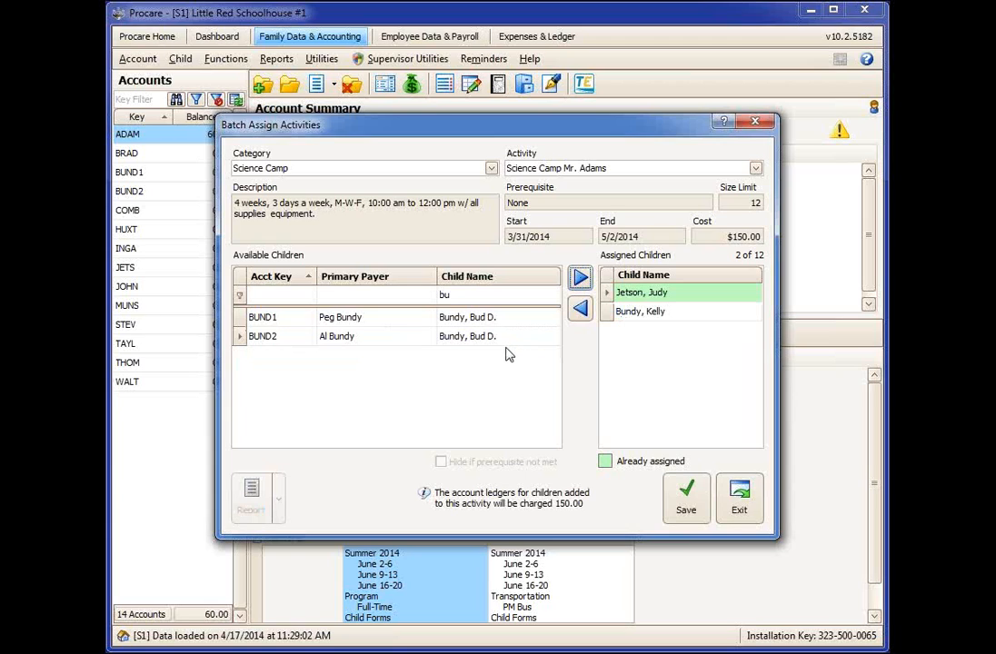
Clear the child name filter, add the fifth account's first child to the Science Camp session, and save the assignments.
{"action": "left_click", "coordinate": [460, 297]}
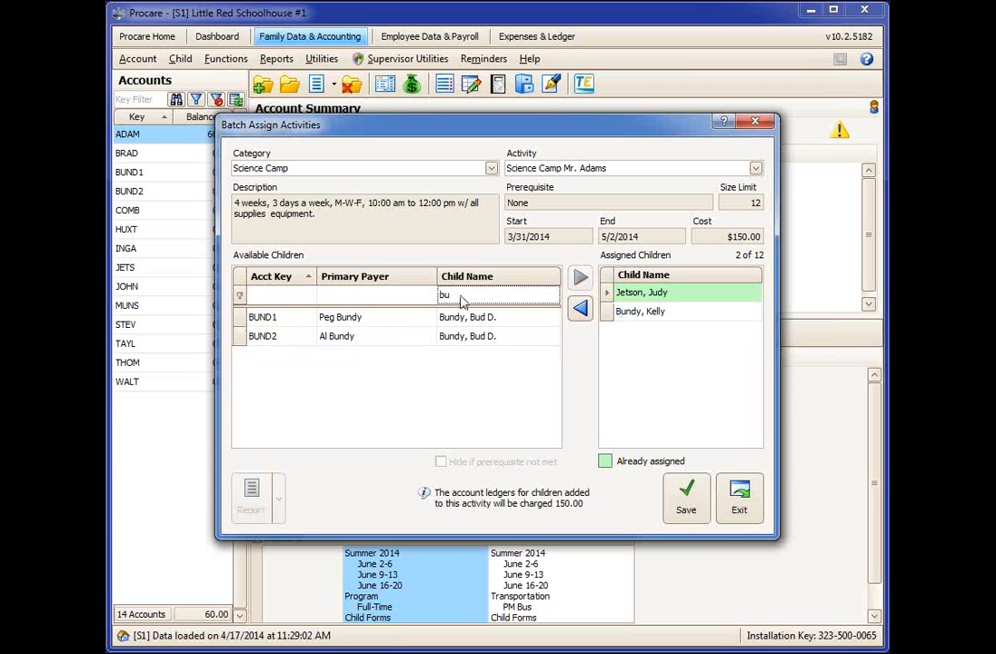
{"action": "double_click", "coordinate": [444, 295]}
{"action": "key", "text": "BackSpace"}
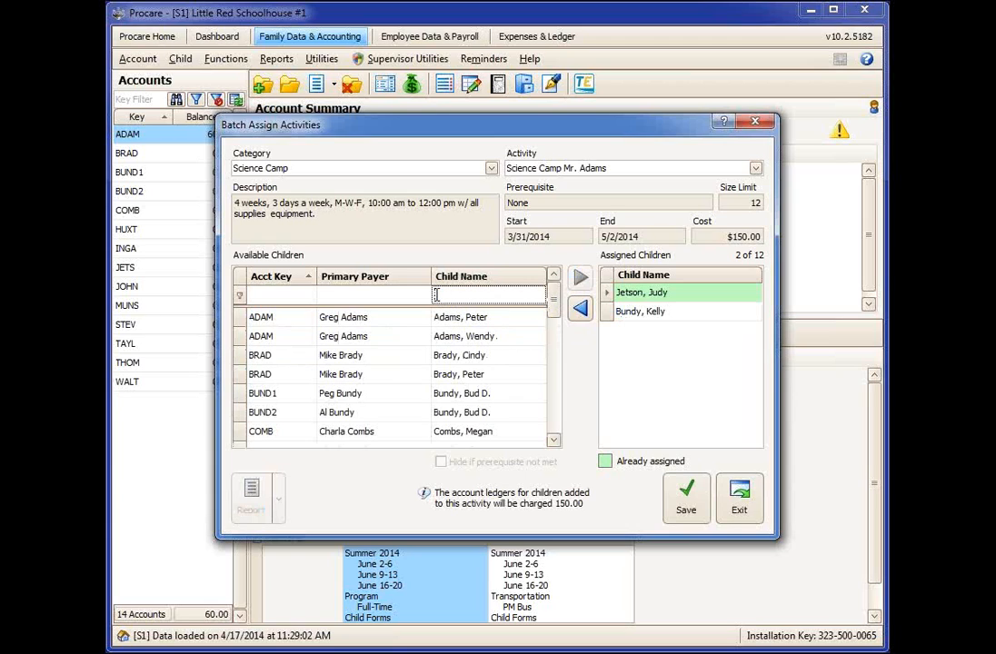
{"action": "left_click", "coordinate": [554, 441]}
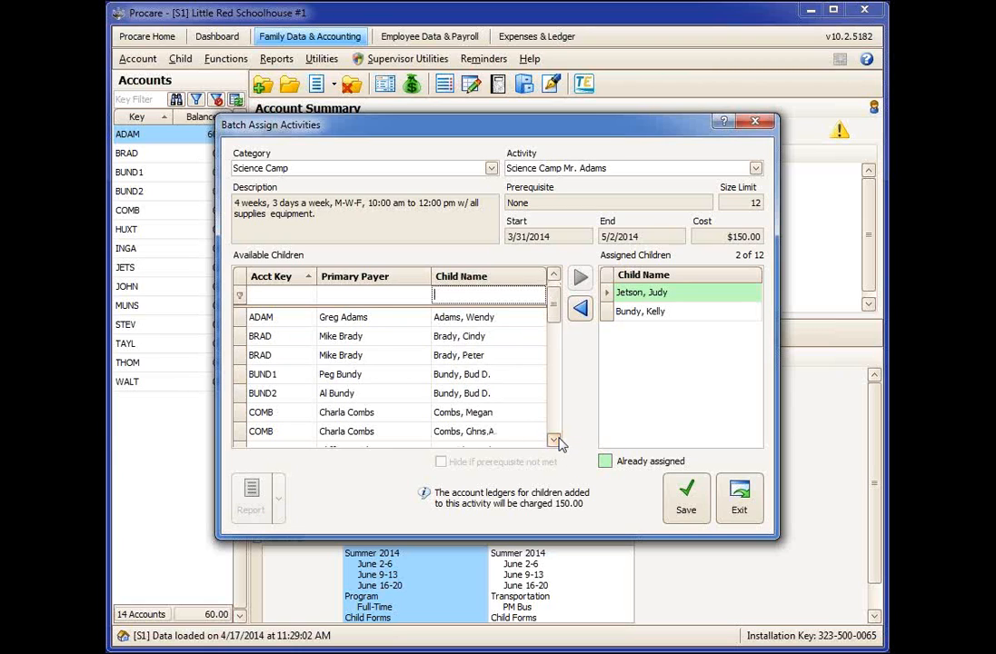
{"action": "double_click", "coordinate": [554, 441]}
{"action": "left_click", "coordinate": [516, 376]}
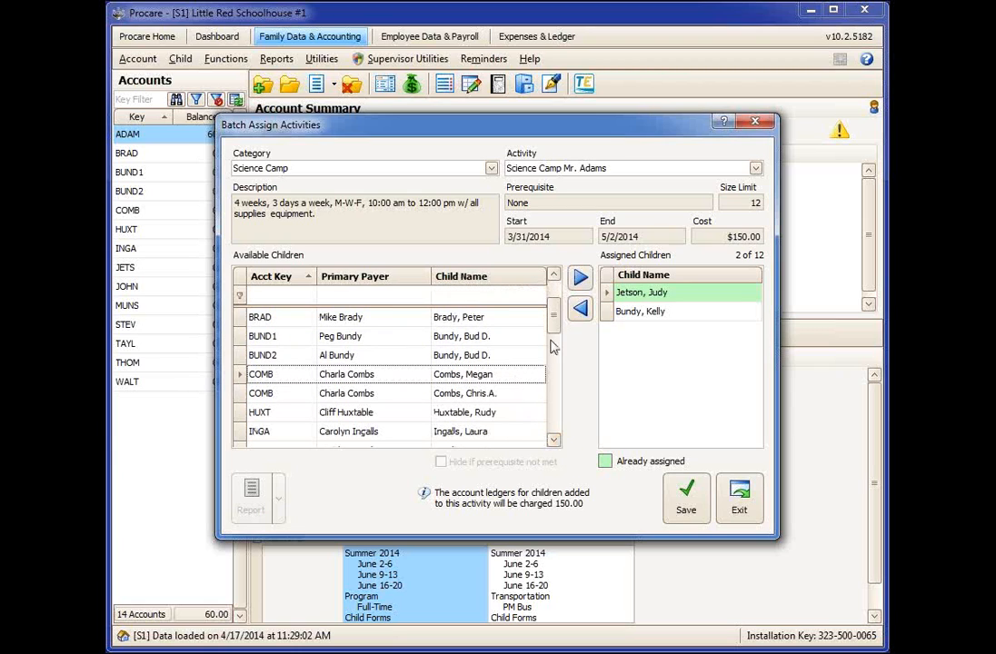
{"action": "left_click", "coordinate": [580, 278]}
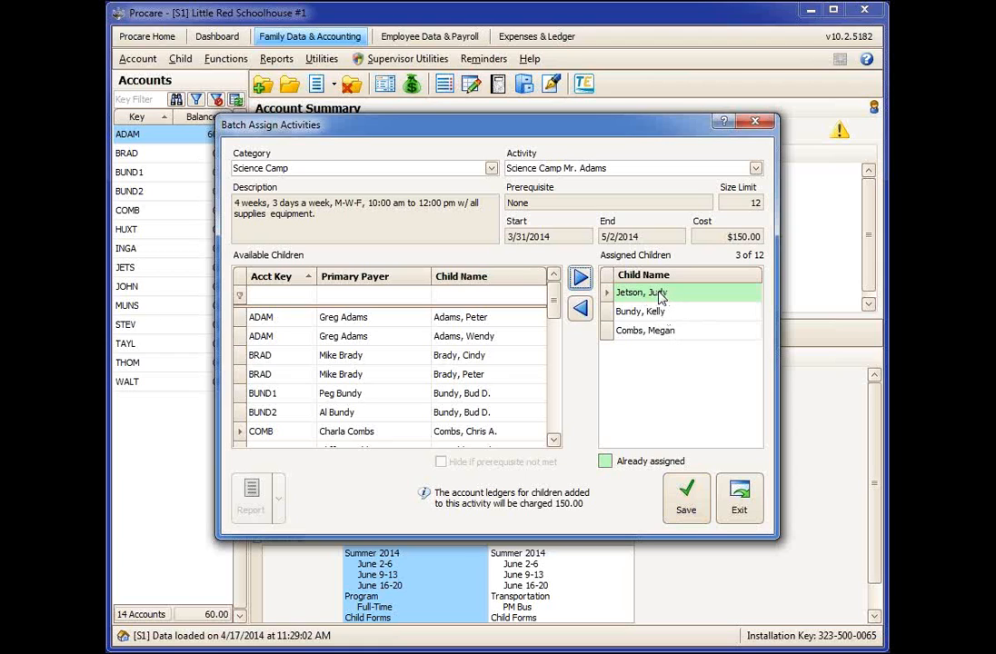
{"action": "left_click", "coordinate": [686, 498]}
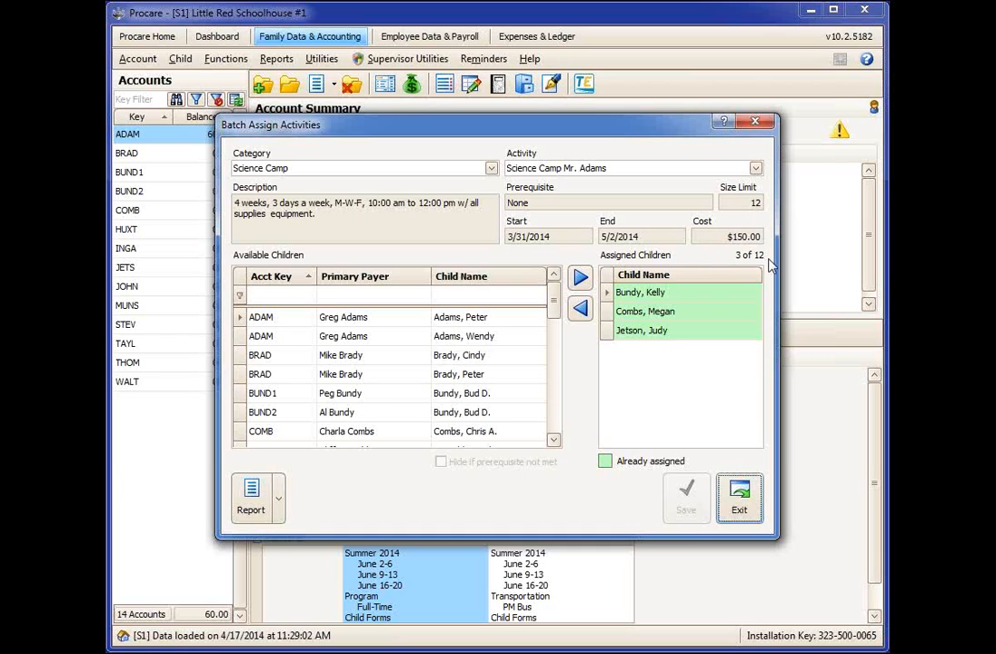
Show batch assignments for the Soccer: Level 2 Intermediate Soccer session starting 3/31/2014, and turn hiding of children without the prerequisite on and off.
{"action": "left_click", "coordinate": [491, 168]}
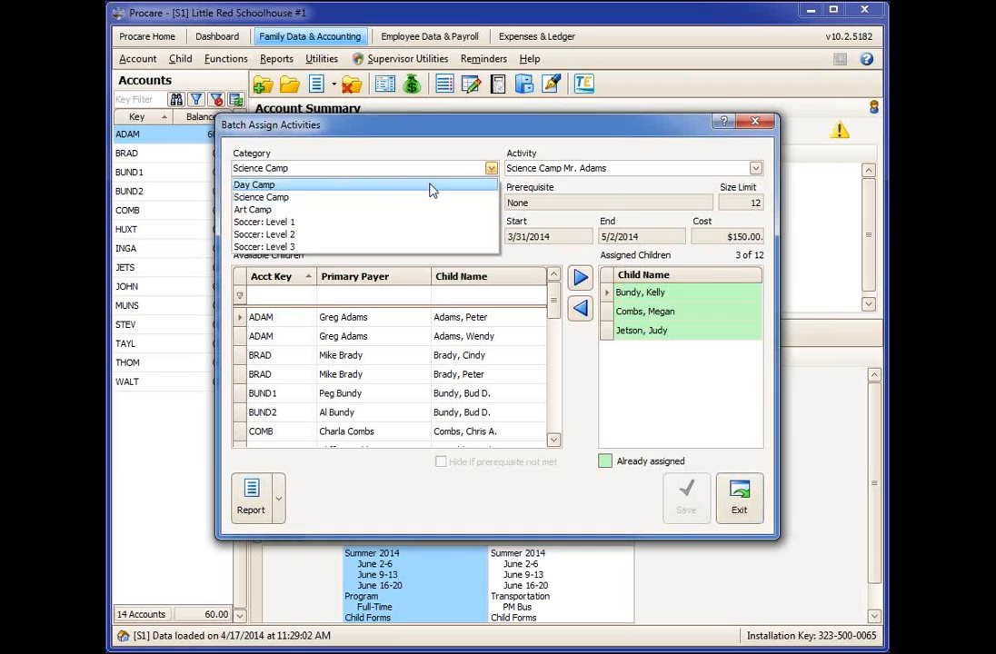
{"action": "left_click", "coordinate": [385, 235]}
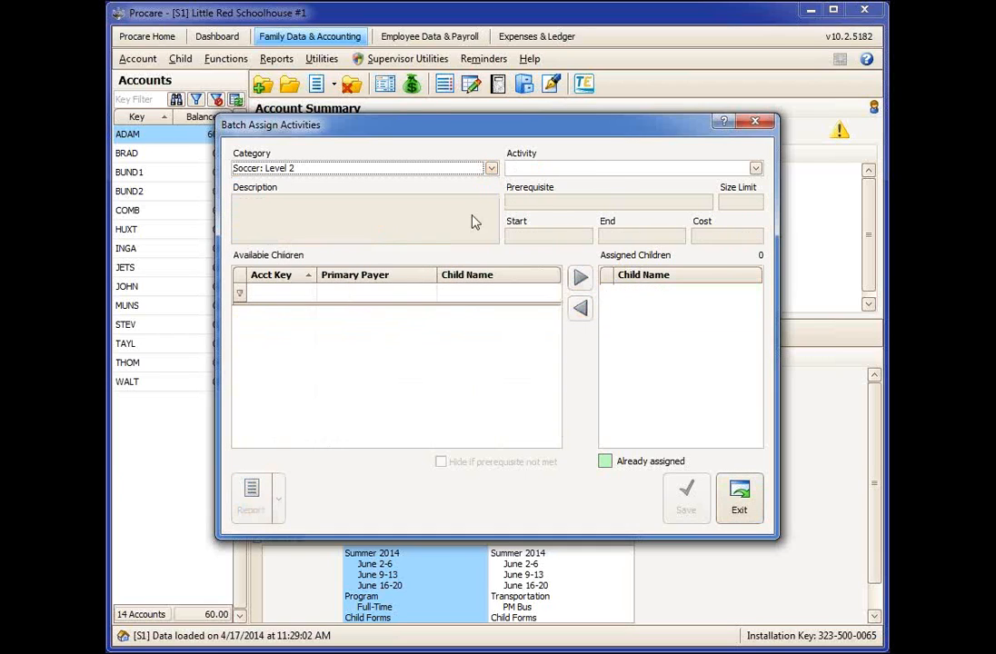
{"action": "left_click", "coordinate": [623, 170]}
{"action": "left_click", "coordinate": [607, 202]}
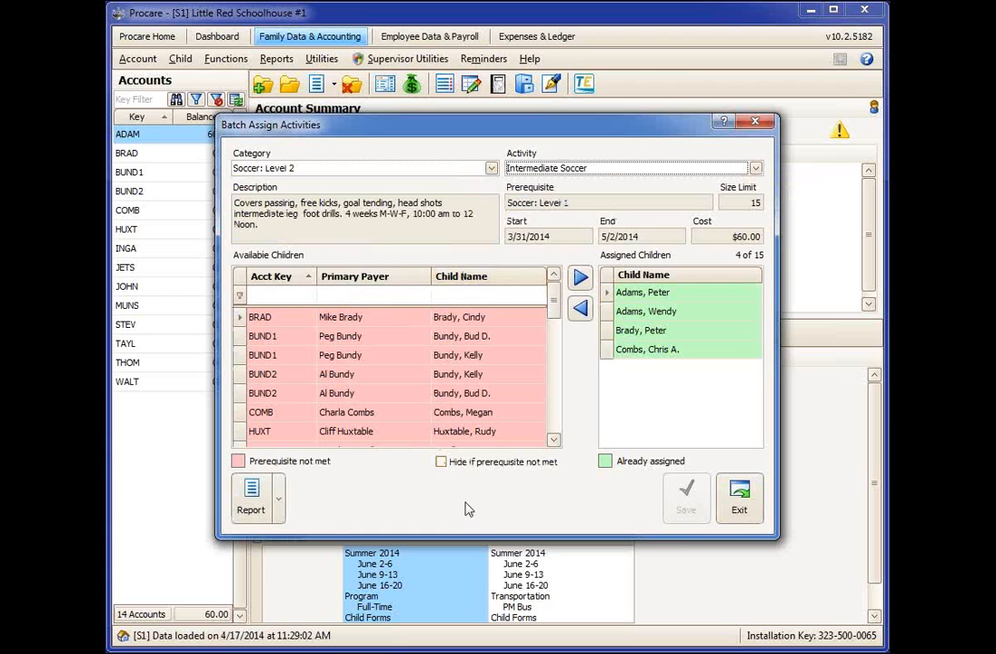
{"action": "left_click", "coordinate": [441, 462]}
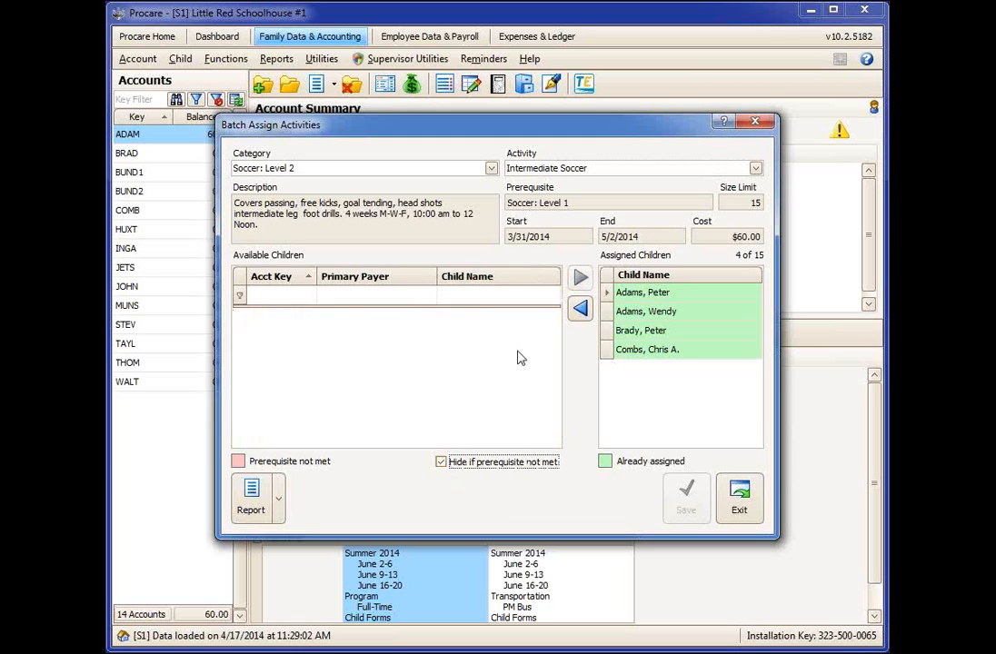
{"action": "left_click", "coordinate": [441, 463]}
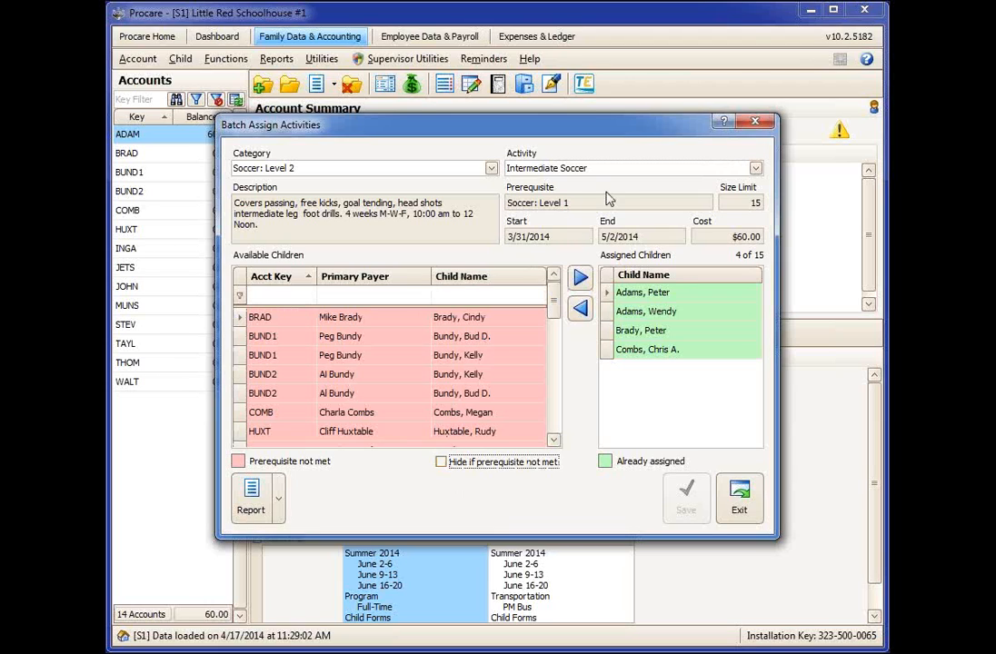
Remove the fourth assigned child from the Intermediate Soccer activity despite the existing assignment, and save the change on exit.
{"action": "left_click", "coordinate": [650, 355]}
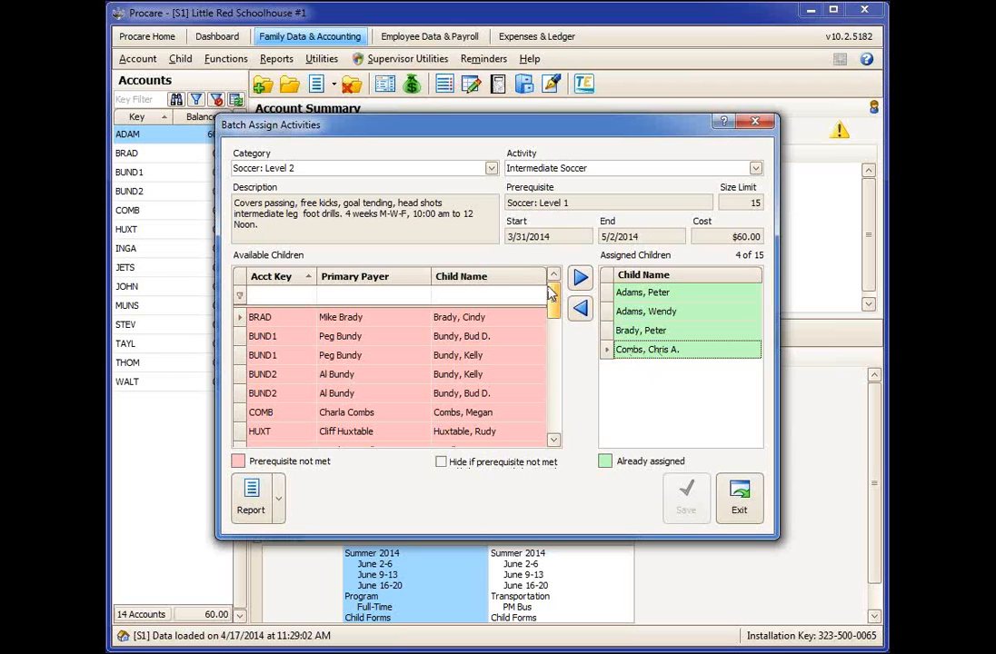
{"action": "left_click", "coordinate": [581, 311]}
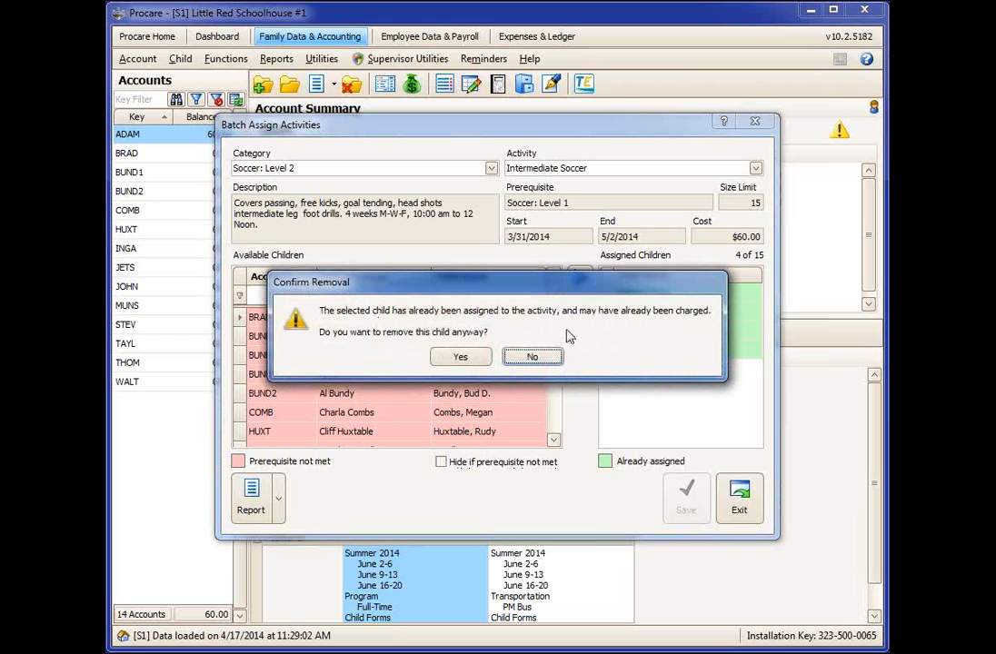
{"action": "left_click", "coordinate": [480, 359]}
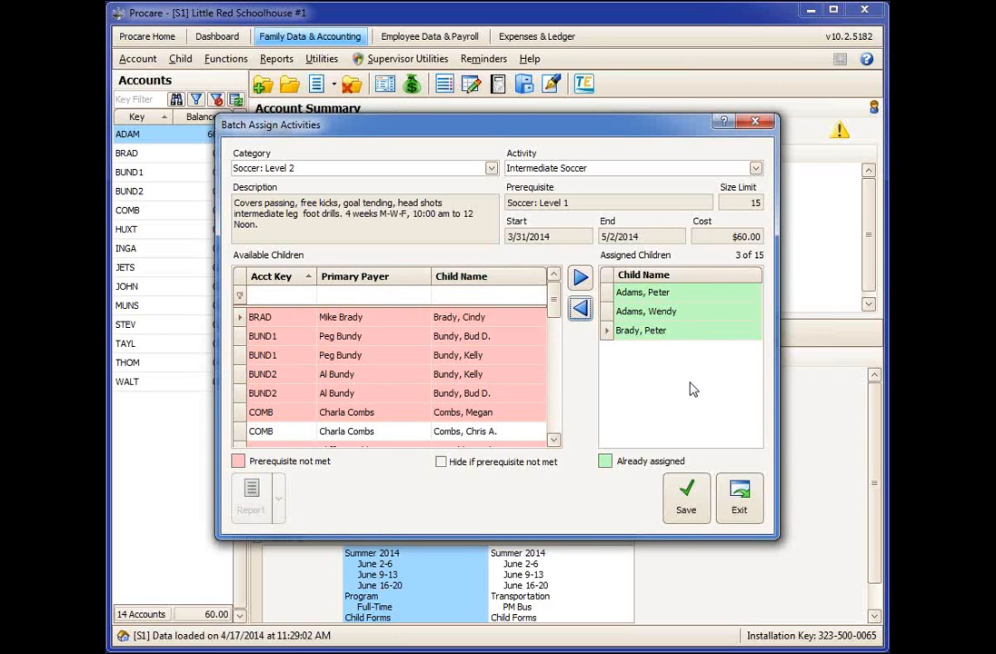
{"action": "left_click", "coordinate": [738, 507]}
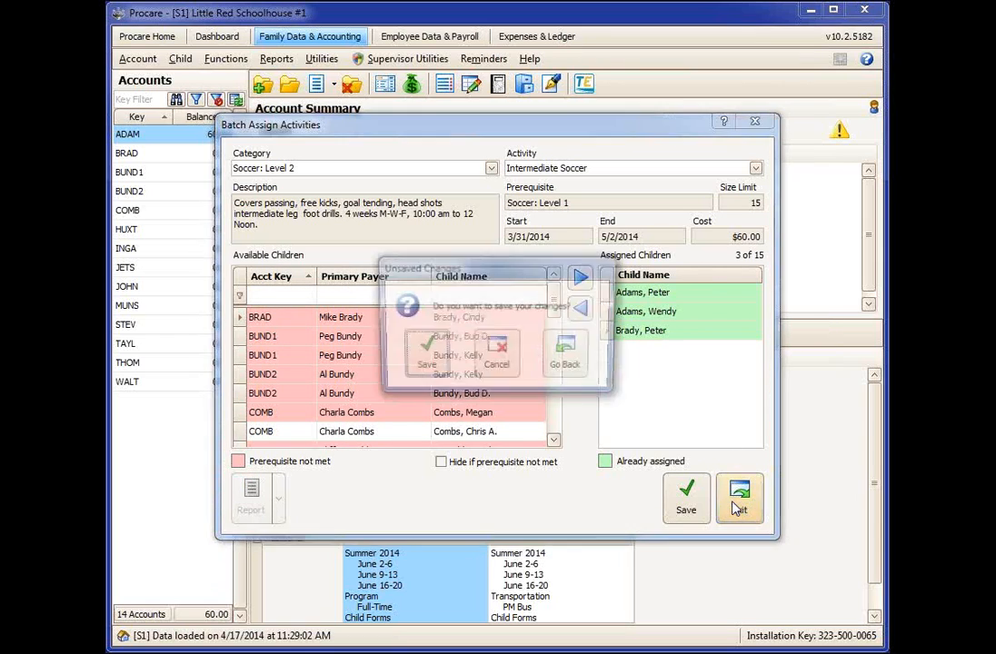
{"action": "left_click", "coordinate": [425, 358]}
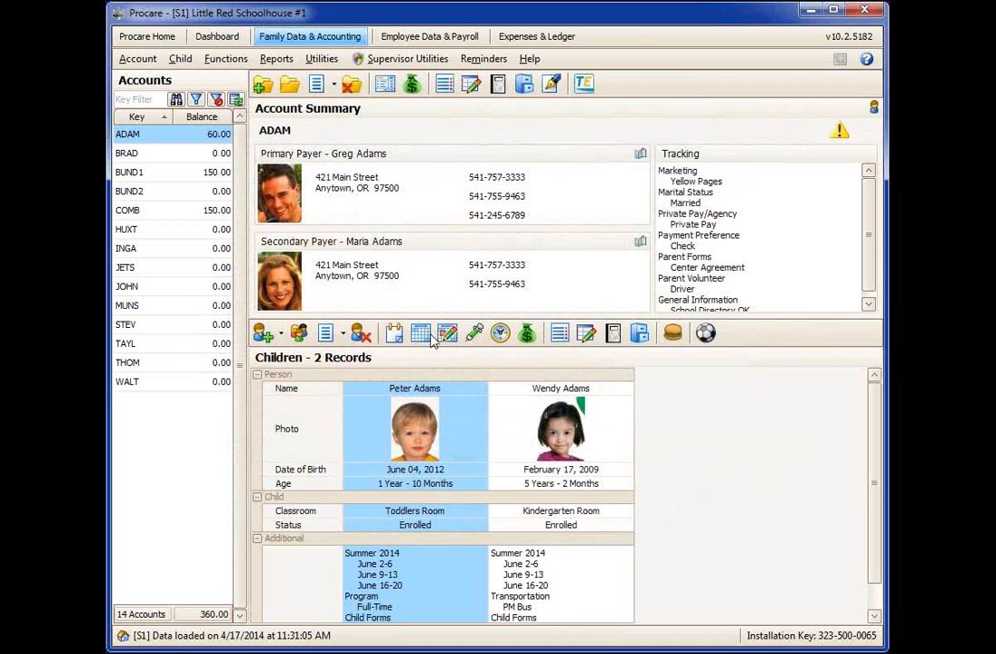
Open batch activity completion for the Soccer: Level 1 category and choose the Beginning Soccer activity.
{"action": "left_click", "coordinate": [225, 58]}
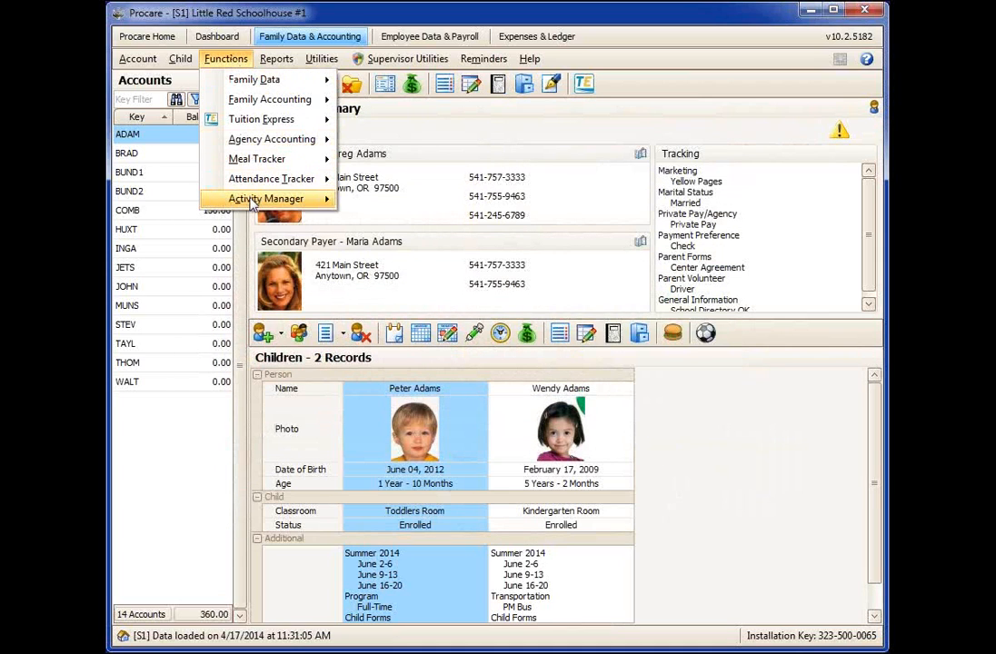
{"action": "mouse_move", "coordinate": [252, 201]}
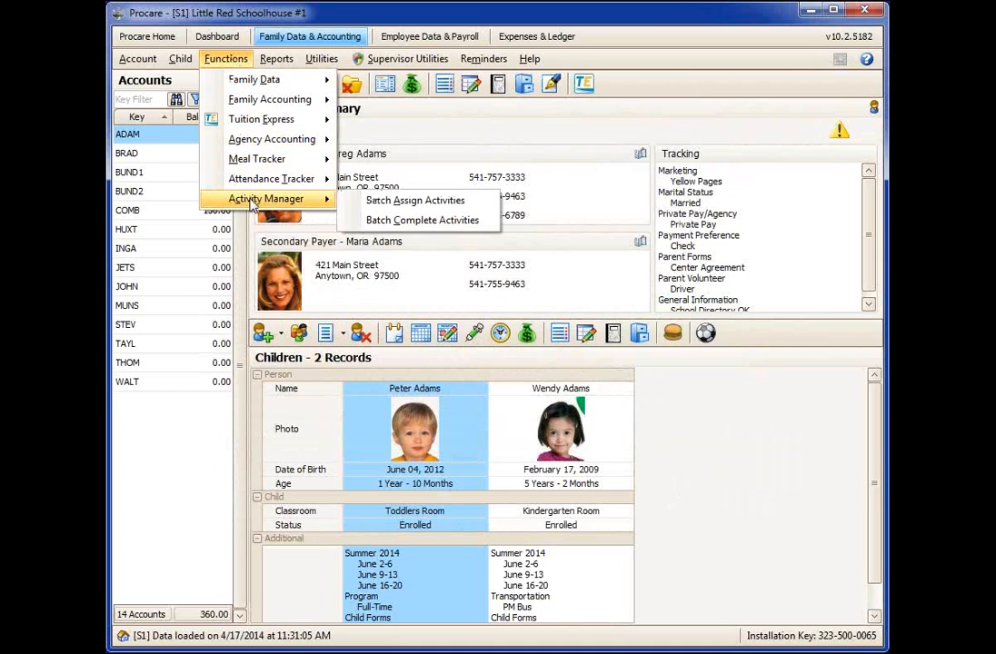
{"action": "left_click", "coordinate": [402, 222]}
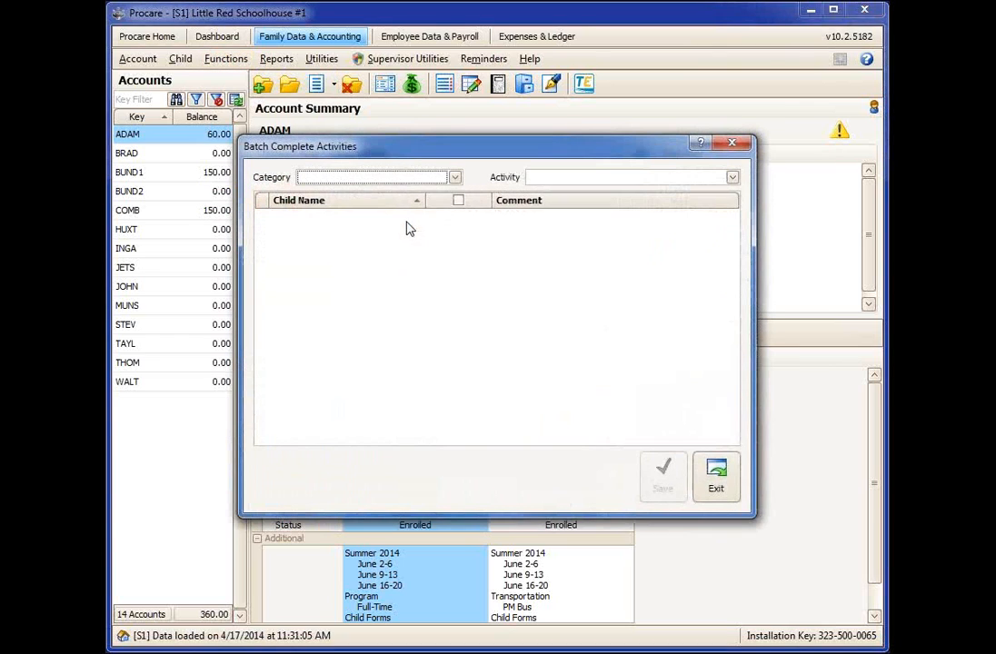
{"action": "left_click", "coordinate": [454, 178]}
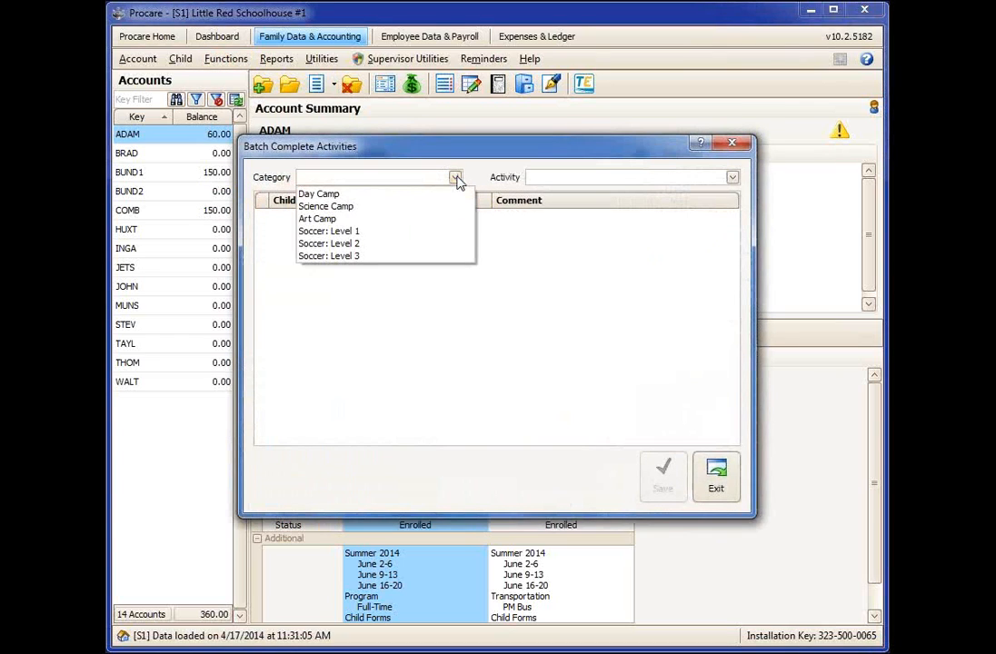
{"action": "left_click", "coordinate": [422, 232]}
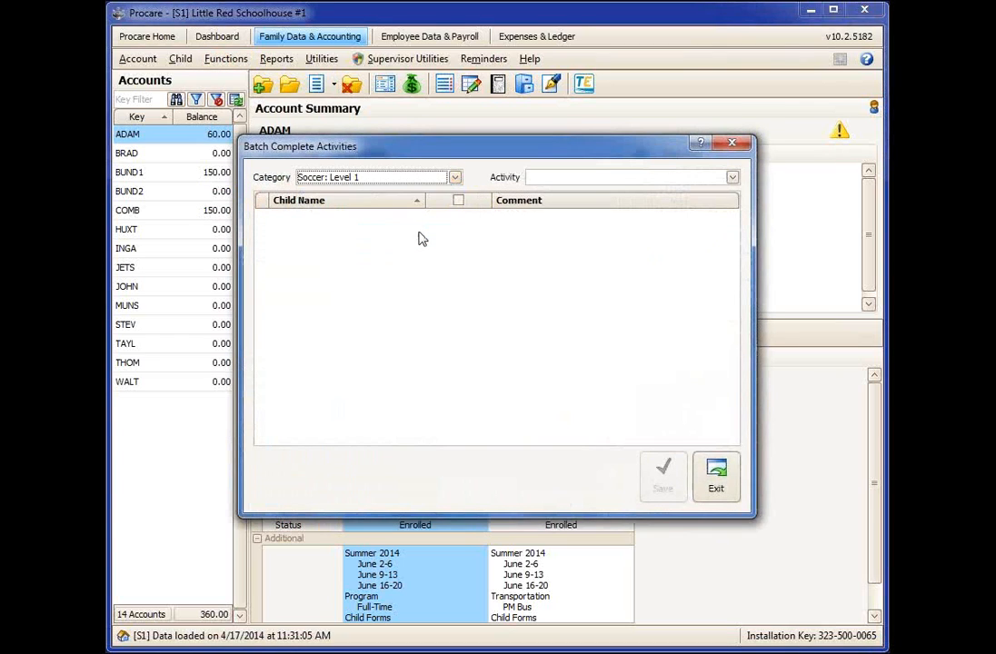
{"action": "left_click", "coordinate": [700, 179]}
{"action": "left_click", "coordinate": [682, 214]}
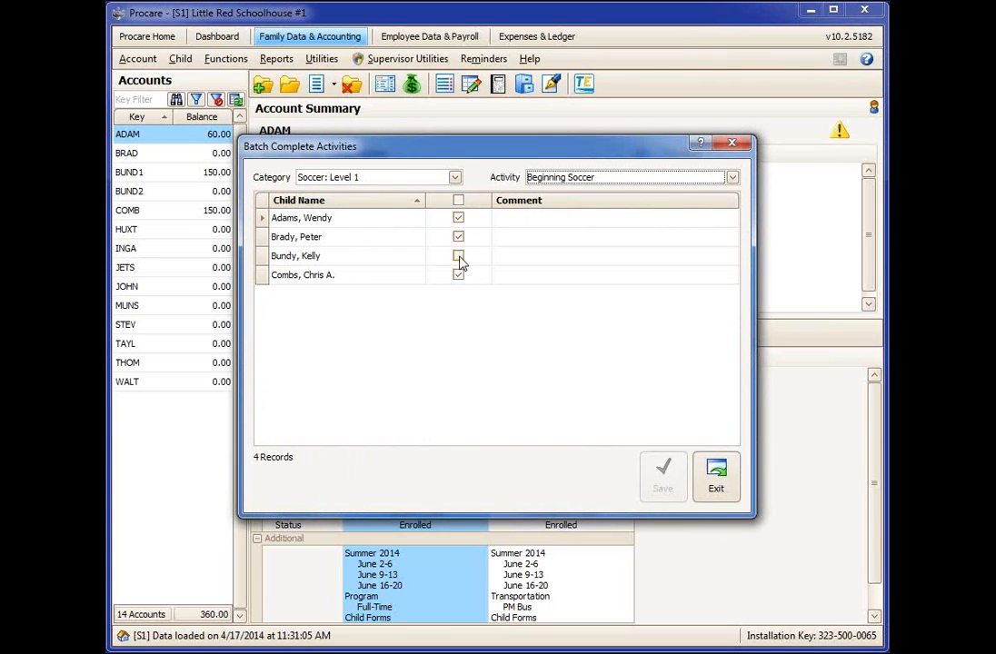
Give the first child the comment "successfully complete. Needs work something.", clear that child's completion mark, save, and close batch completion.
{"action": "left_click", "coordinate": [512, 220]}
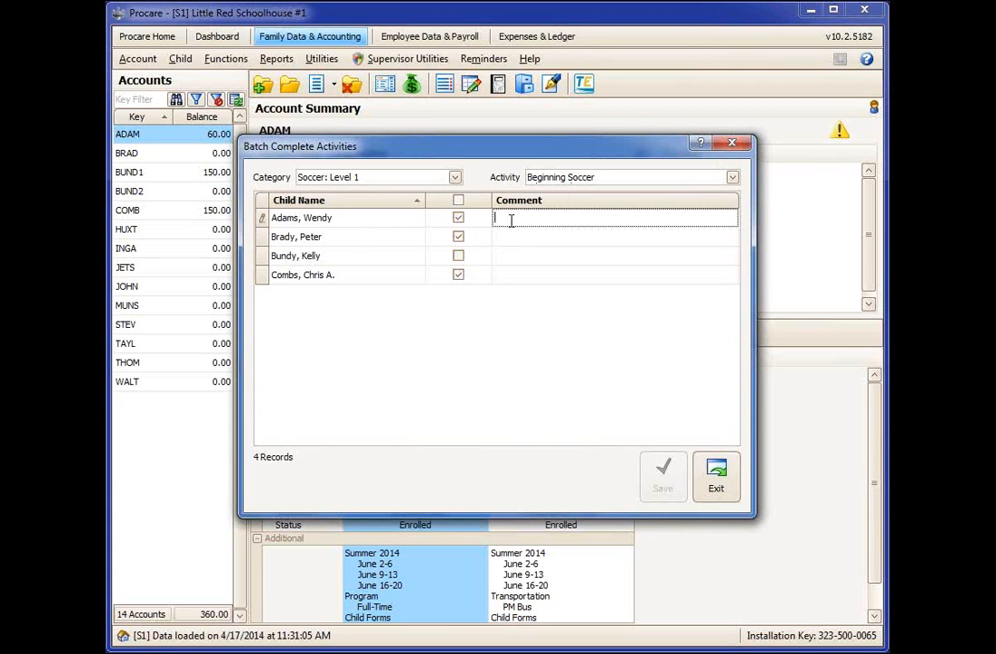
{"action": "type", "text": "succ"}
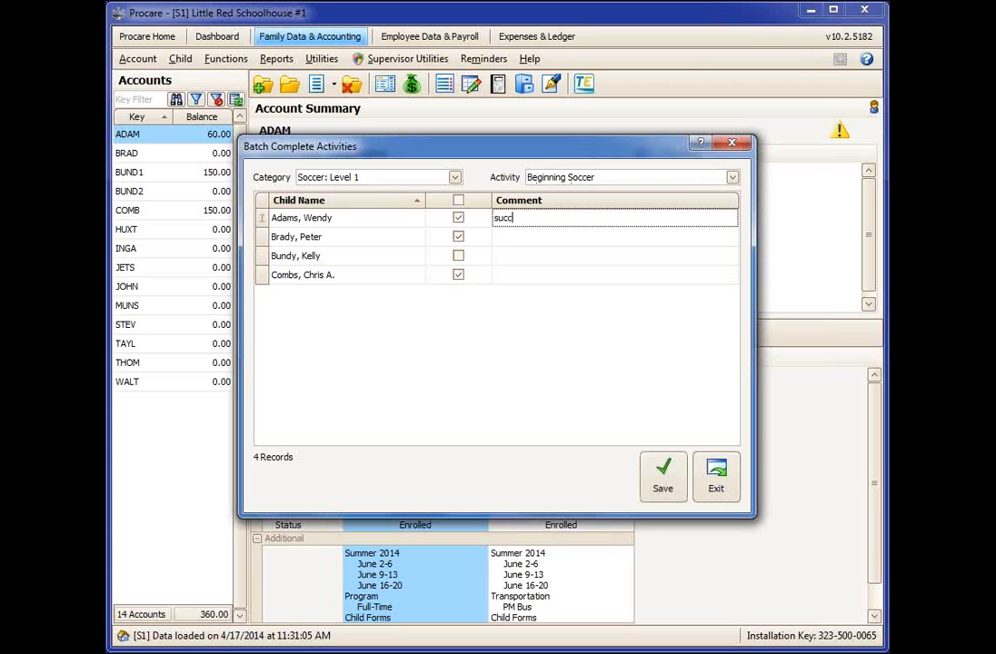
{"action": "type", "text": "essfully complete. Needs"}
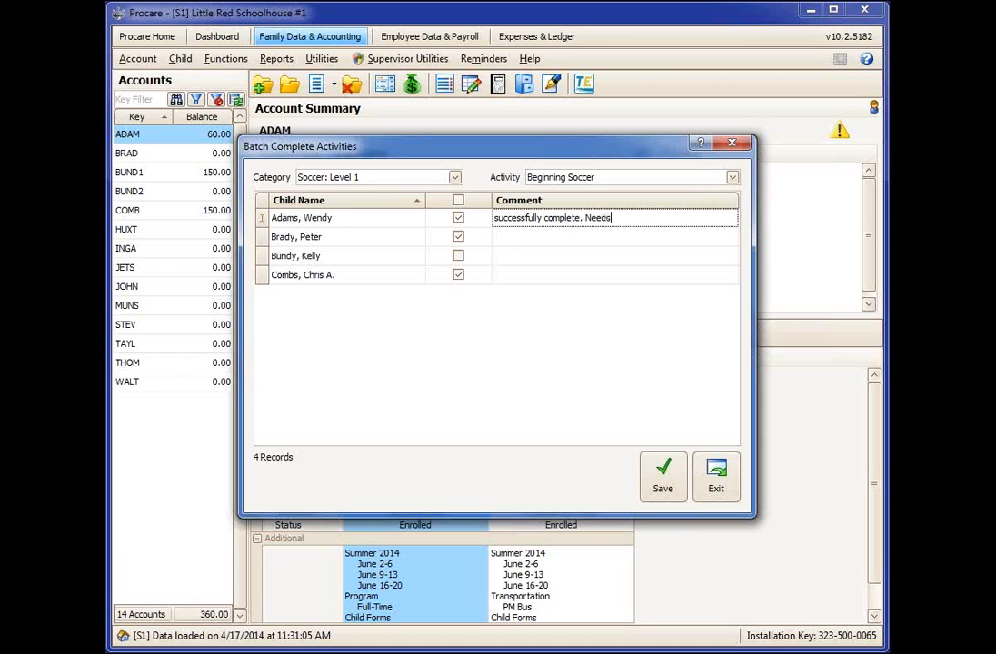
{"action": "type", "text": " work something."}
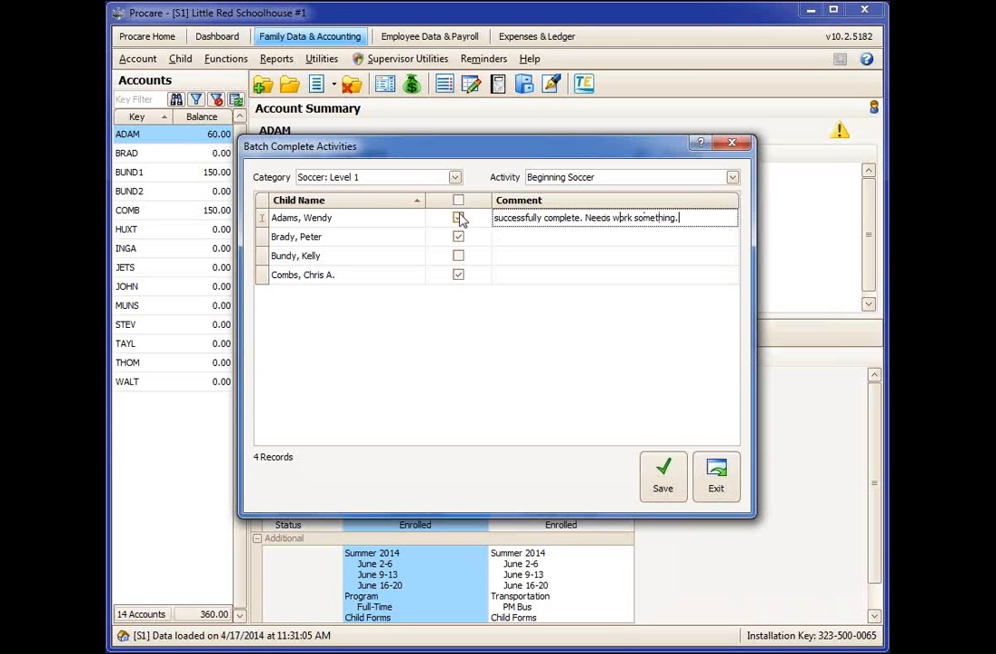
{"action": "left_click", "coordinate": [458, 217]}
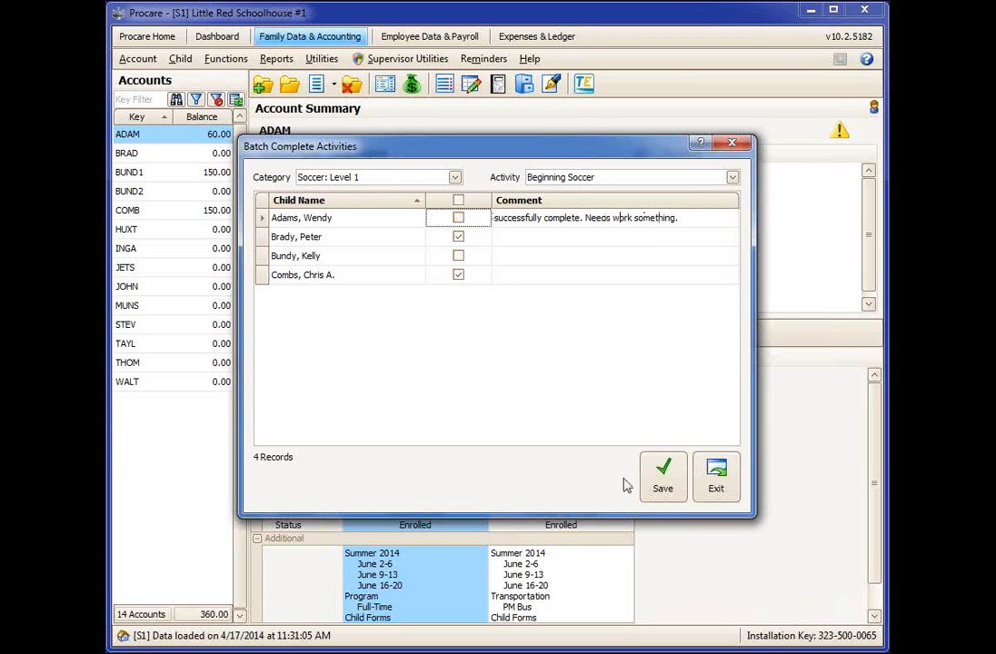
{"action": "left_click", "coordinate": [665, 486]}
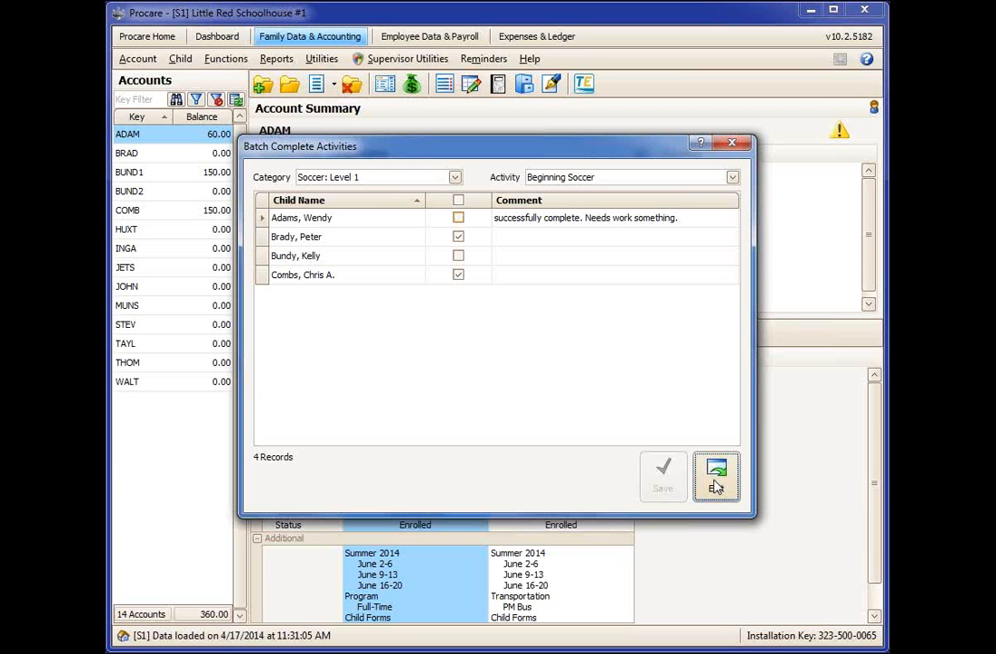
{"action": "left_click", "coordinate": [715, 486]}
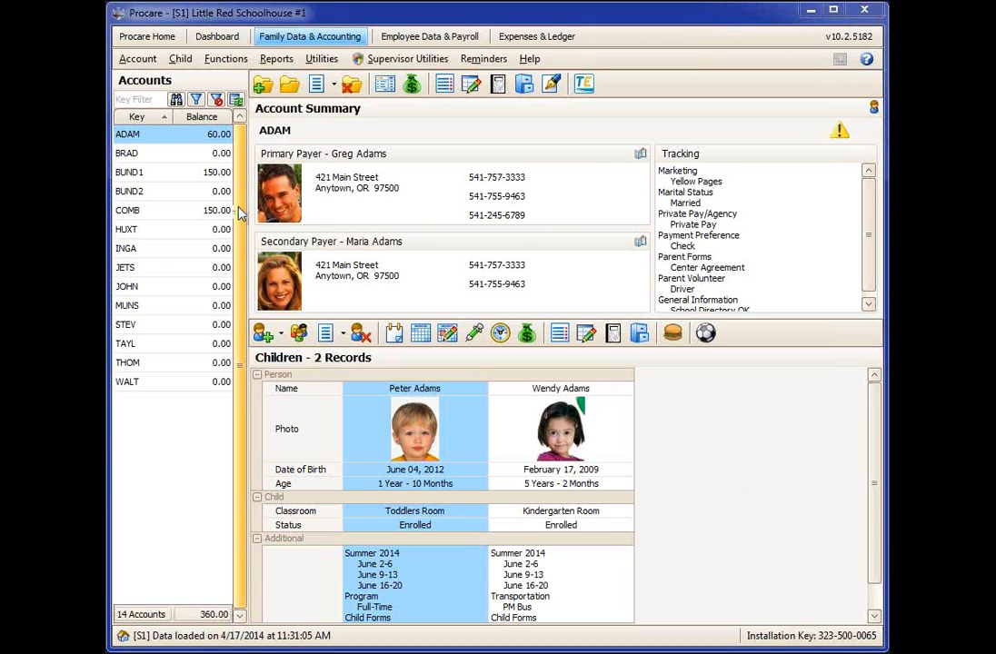
Open the selected account's ledger and add a Deposit Tuition: Summer charge dated 4/18/2014.
{"action": "left_click", "coordinate": [389, 85]}
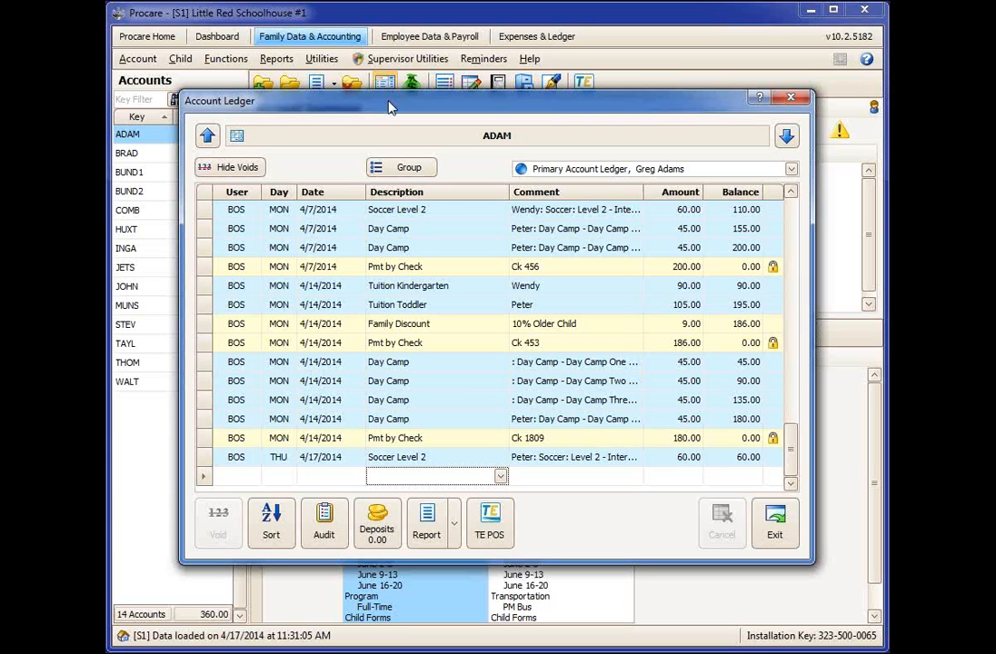
{"action": "left_click", "coordinate": [500, 477]}
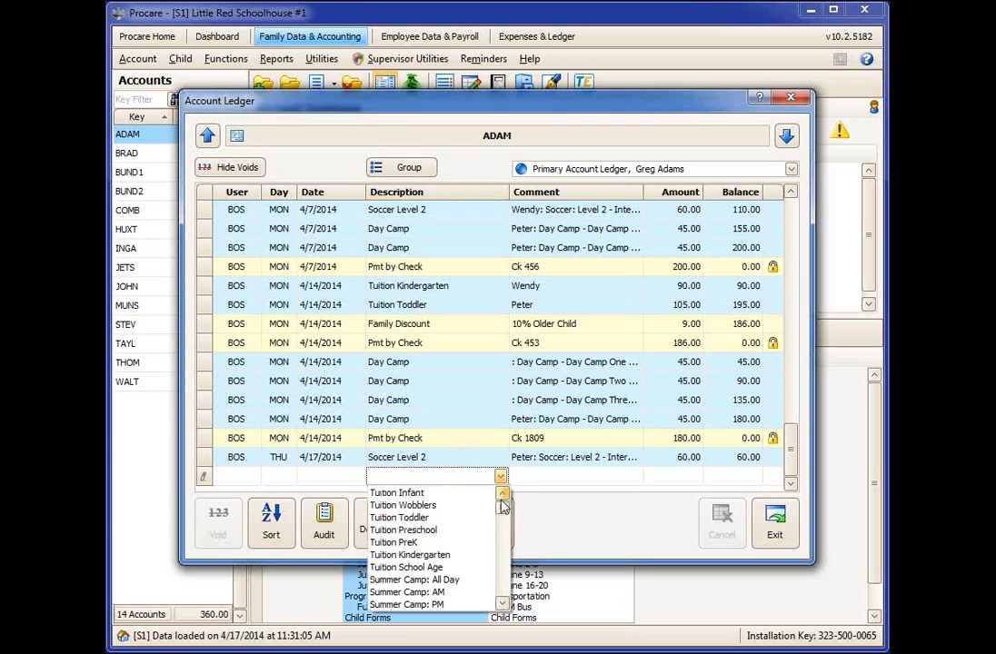
{"action": "left_click_drag", "start_coordinate": [503, 508], "coordinate": [502, 557]}
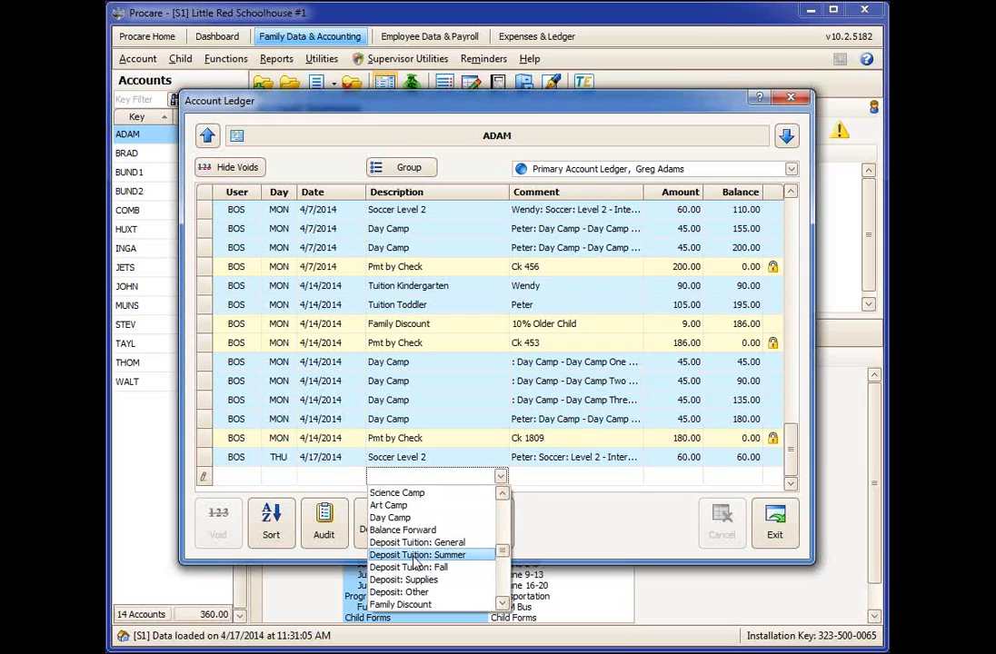
{"action": "left_click", "coordinate": [417, 555]}
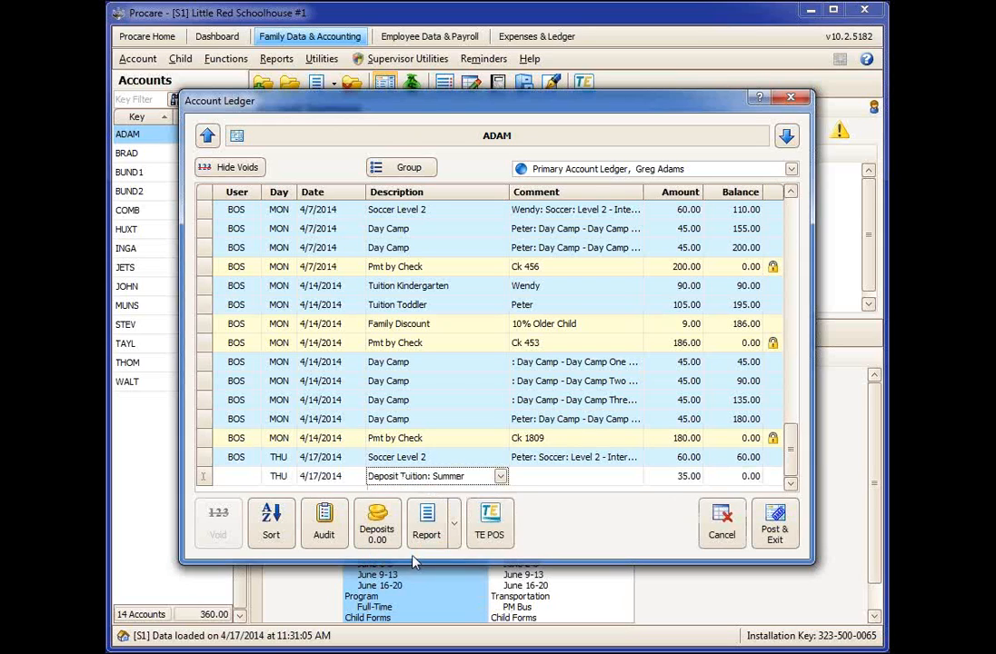
{"action": "left_click", "coordinate": [321, 478]}
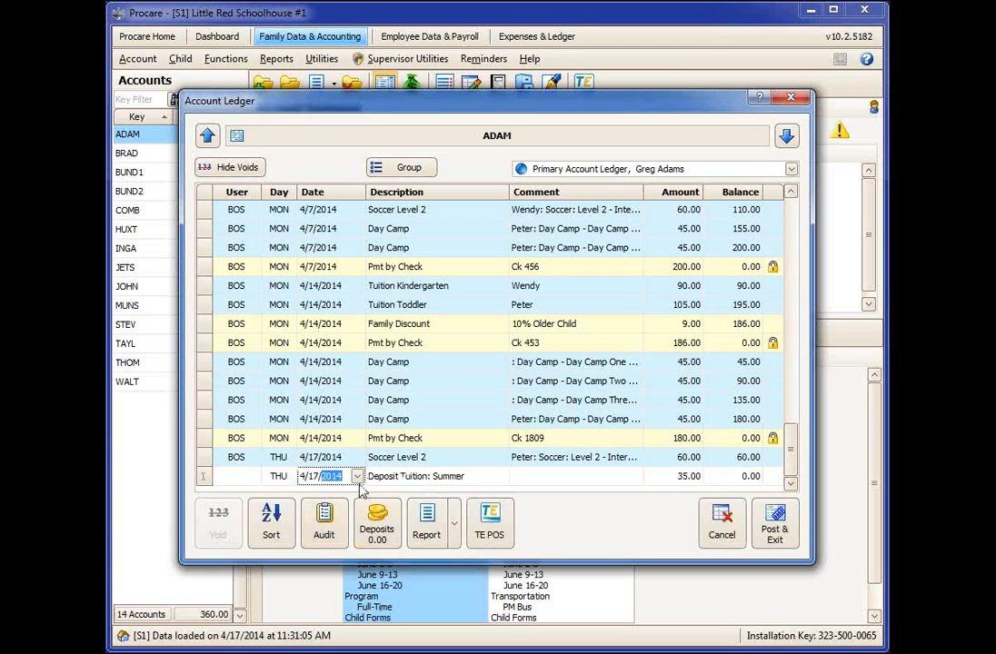
{"action": "left_click", "coordinate": [357, 477]}
{"action": "left_click", "coordinate": [454, 571]}
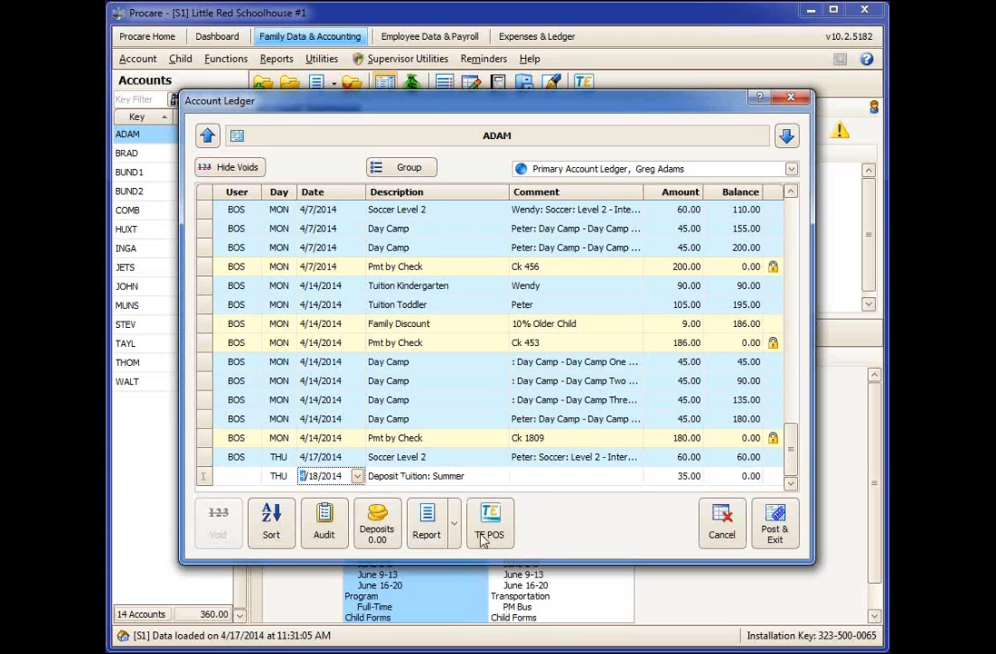
Give the summer deposit charge the comment "Deposit both children", set its amount to 100, and post it.
{"action": "left_click", "coordinate": [558, 478]}
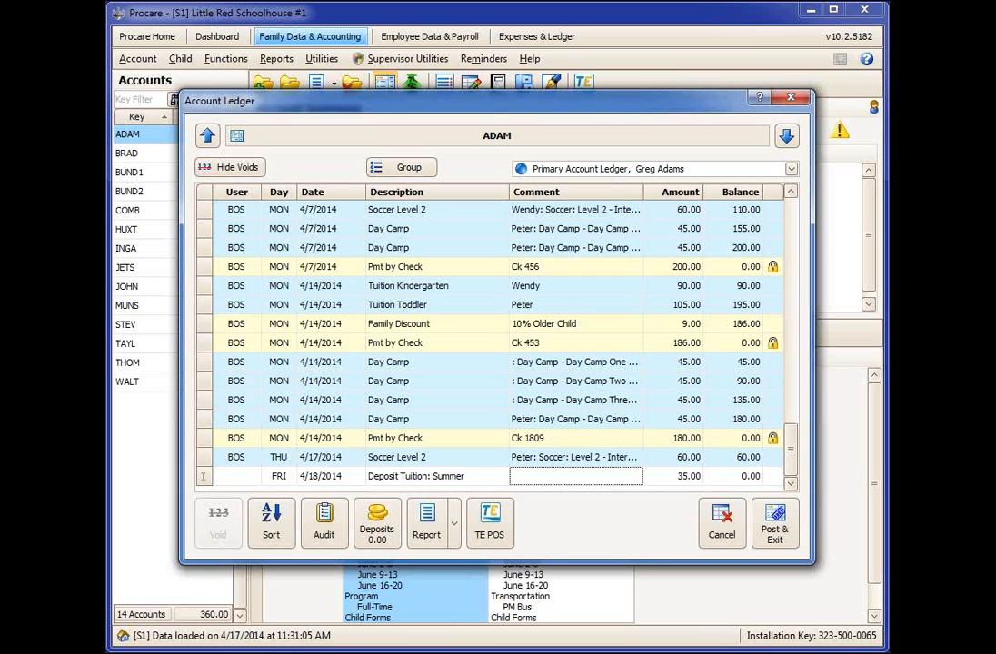
{"action": "type", "text": "Deposit"}
{"action": "type", "text": "'posh"}
{"action": "type", "text": " child"}
{"action": "type", "text": "ren"}
{"action": "left_click", "coordinate": [689, 475]}
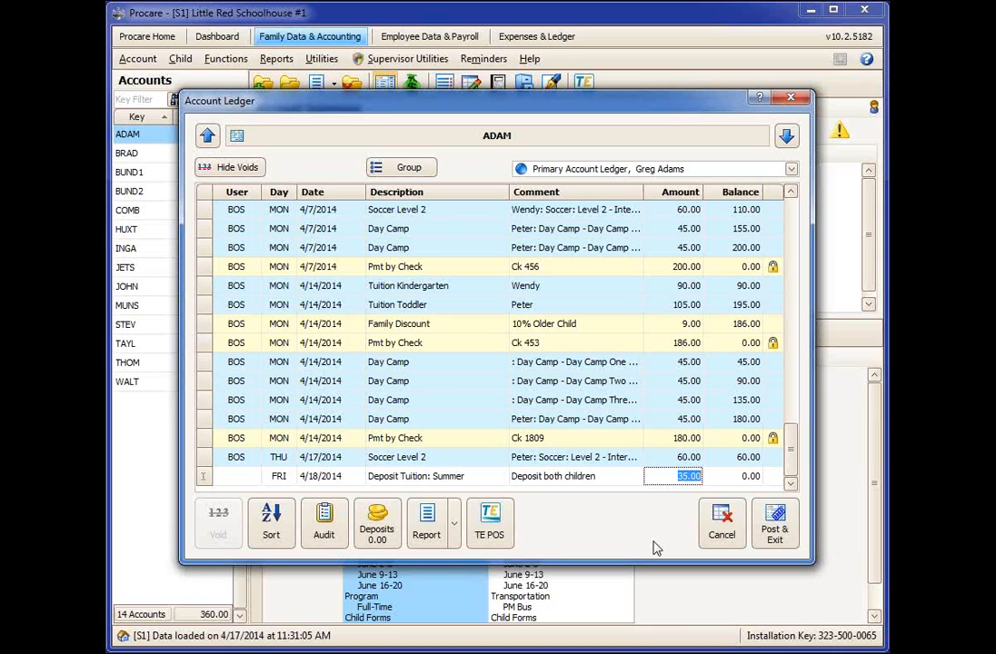
{"action": "type", "text": "100"}
{"action": "key", "text": "Return"}
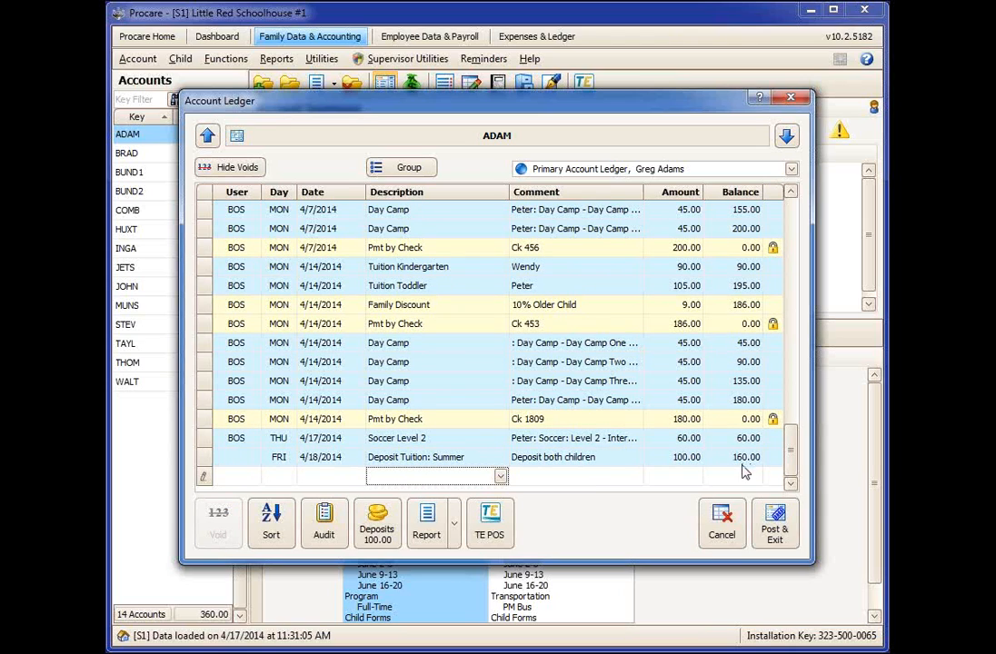
{"action": "left_click", "coordinate": [775, 527]}
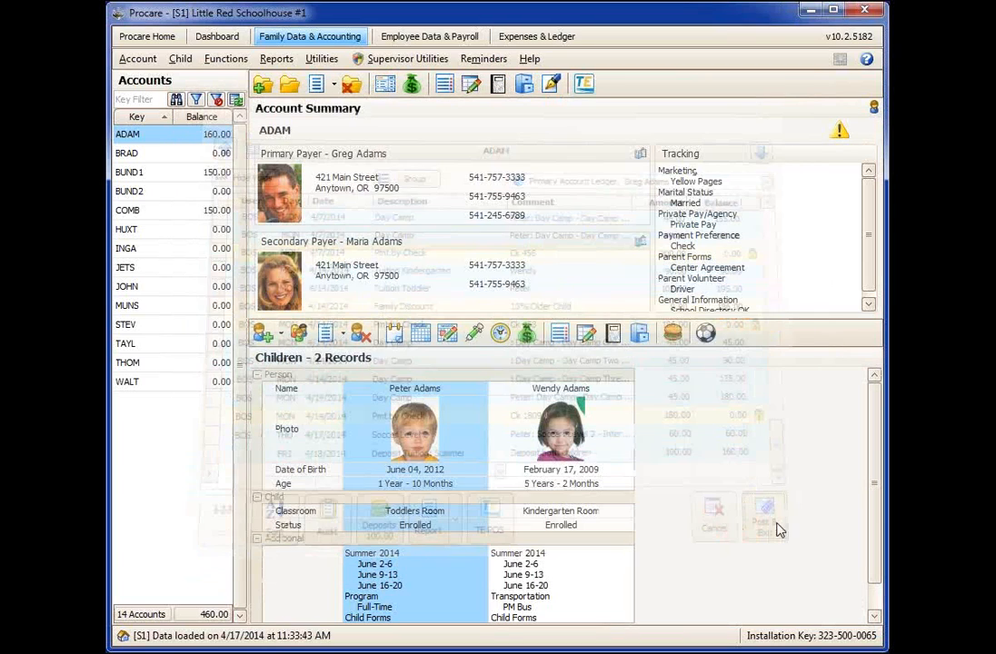
Reopen the account's ledger and start a new entry with the description Pmt by Check.
{"action": "left_click", "coordinate": [385, 84]}
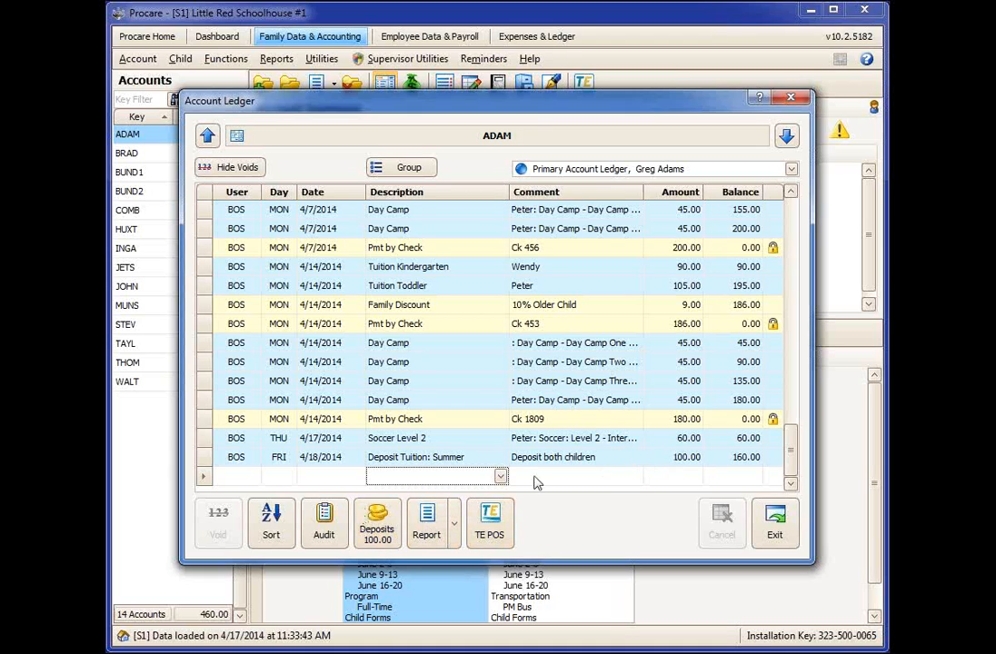
{"action": "left_click", "coordinate": [384, 470]}
{"action": "type", "text": "Pmt by Check"}
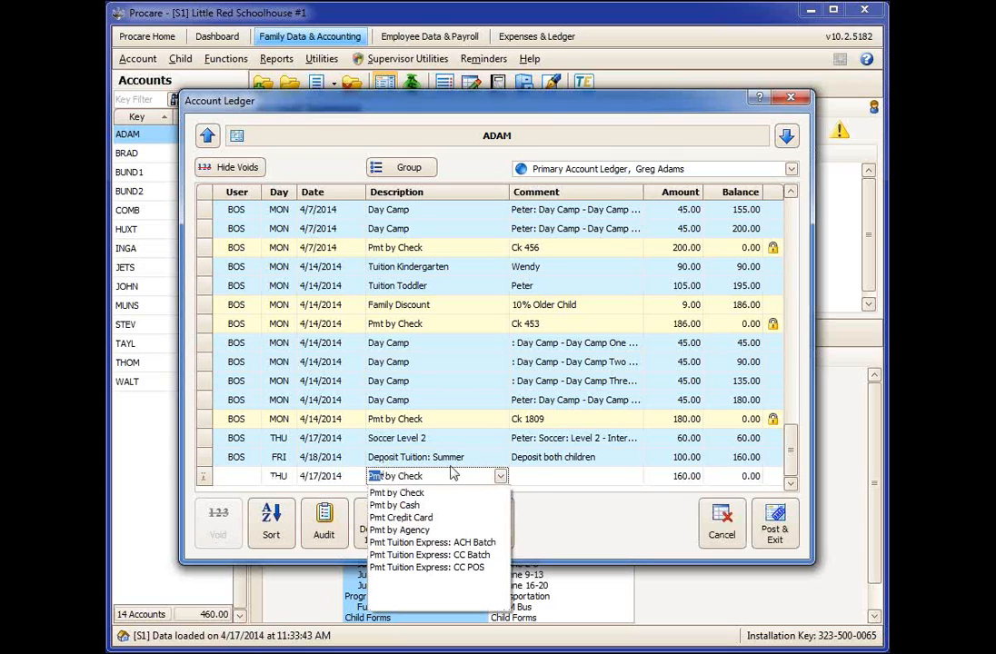
{"action": "left_click", "coordinate": [393, 567]}
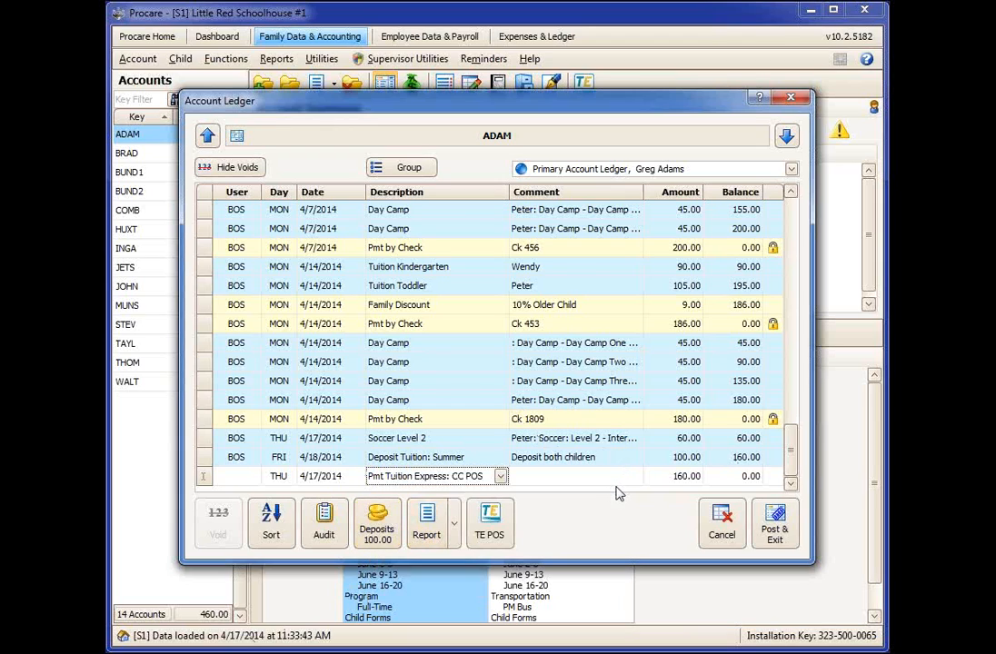
{"action": "left_click", "coordinate": [501, 476]}
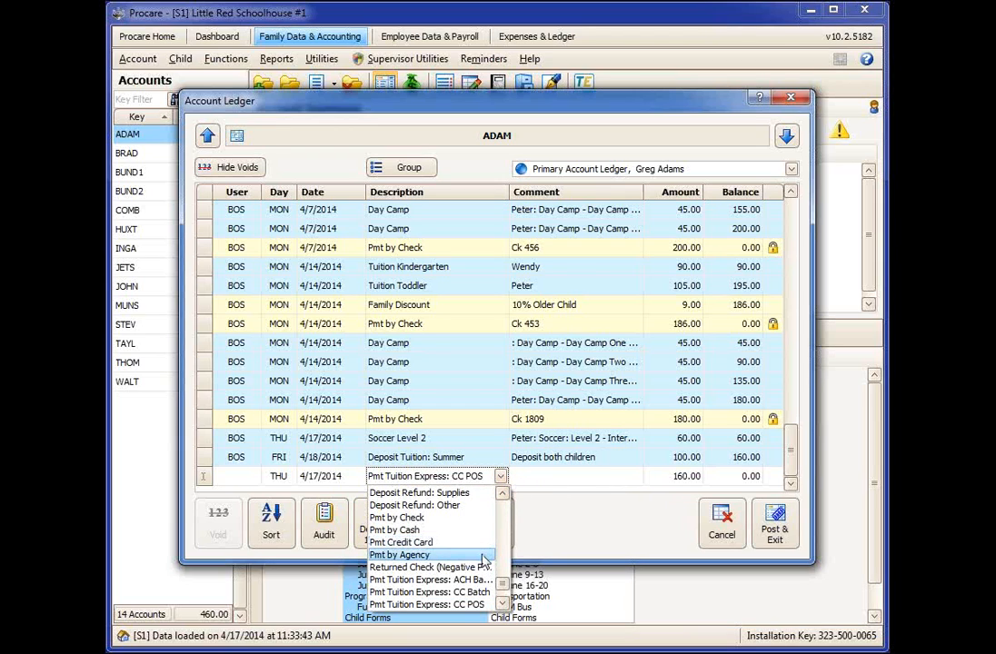
{"action": "left_click", "coordinate": [427, 517]}
Enter the comment "ck # 1234" and the amount 100.00 for the check payment, and post it.
{"action": "left_click", "coordinate": [530, 474]}
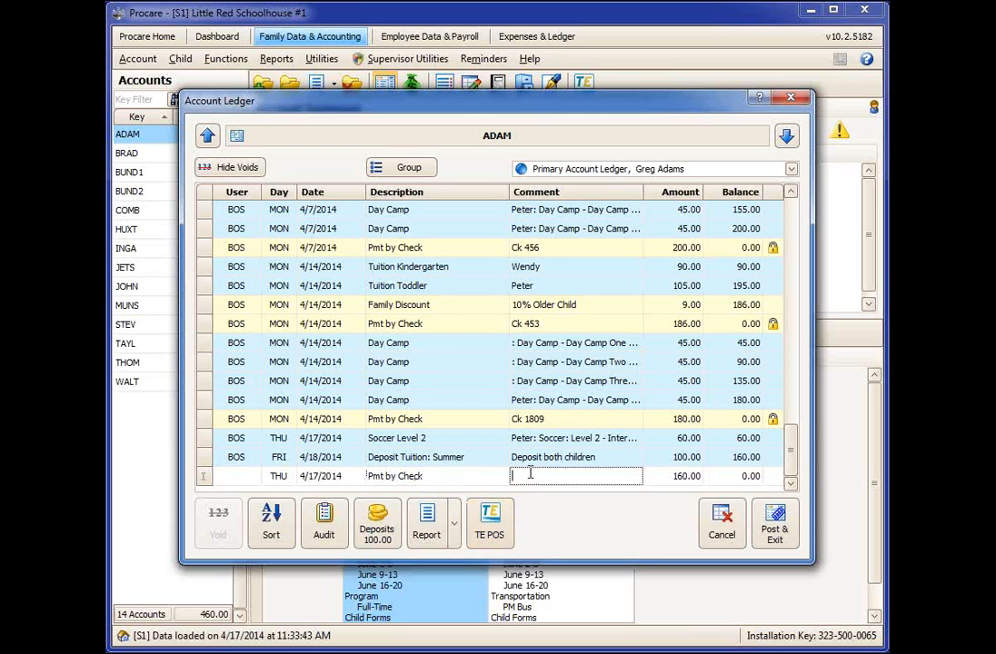
{"action": "type", "text": "ck # 129"}
{"action": "type", "text": "4"}
{"action": "key", "text": "Tab"}
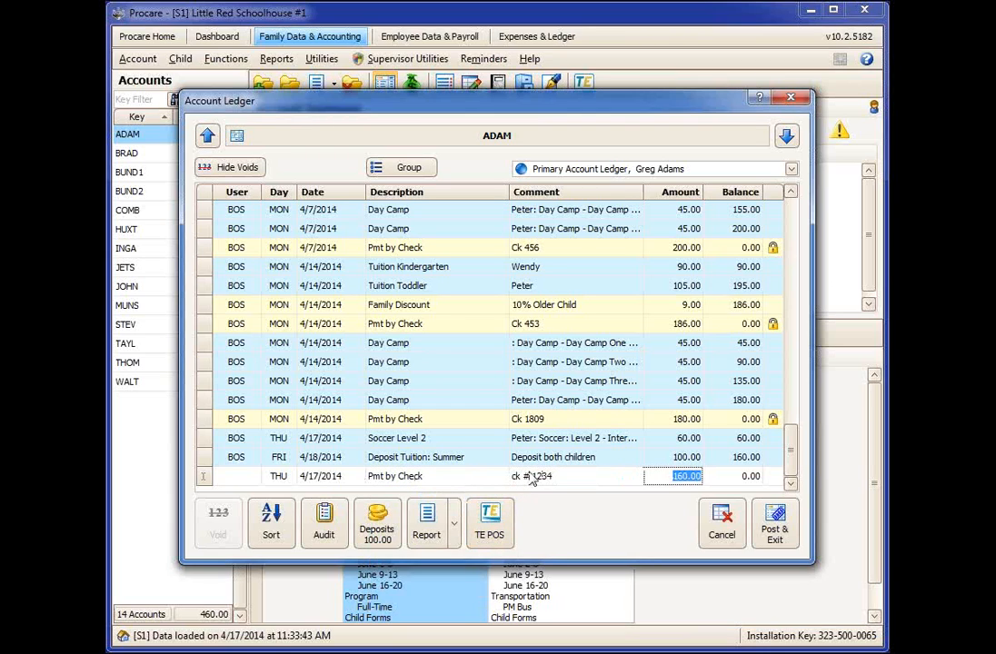
{"action": "type", "text": "100.00"}
{"action": "left_click", "coordinate": [780, 529]}
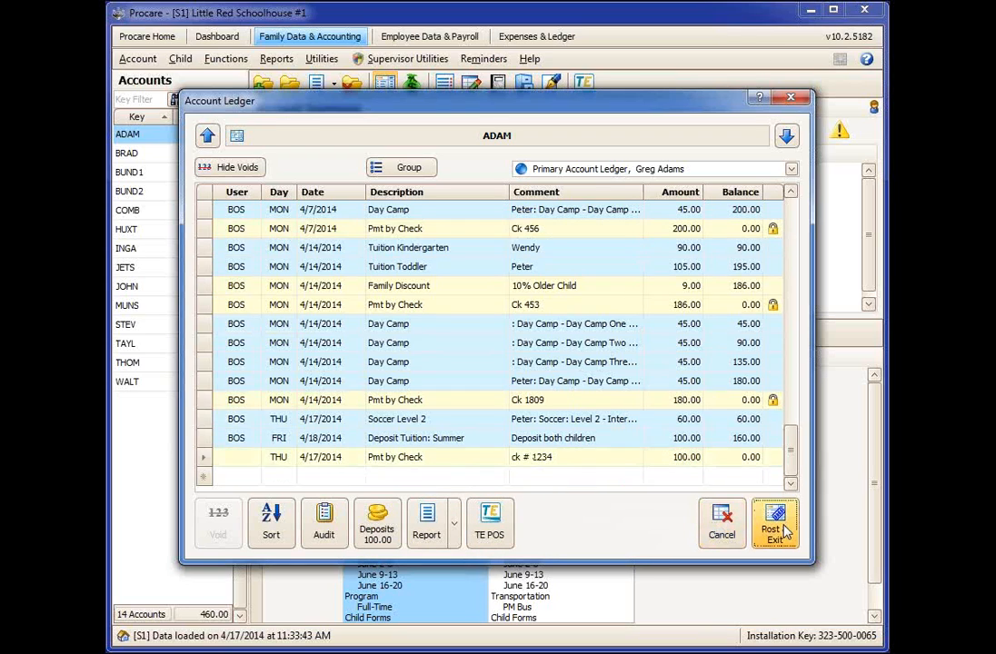
Reopen the selected account's ledger and add a Summer Camp: PM charge of 120.00.
{"action": "left_click", "coordinate": [384, 84]}
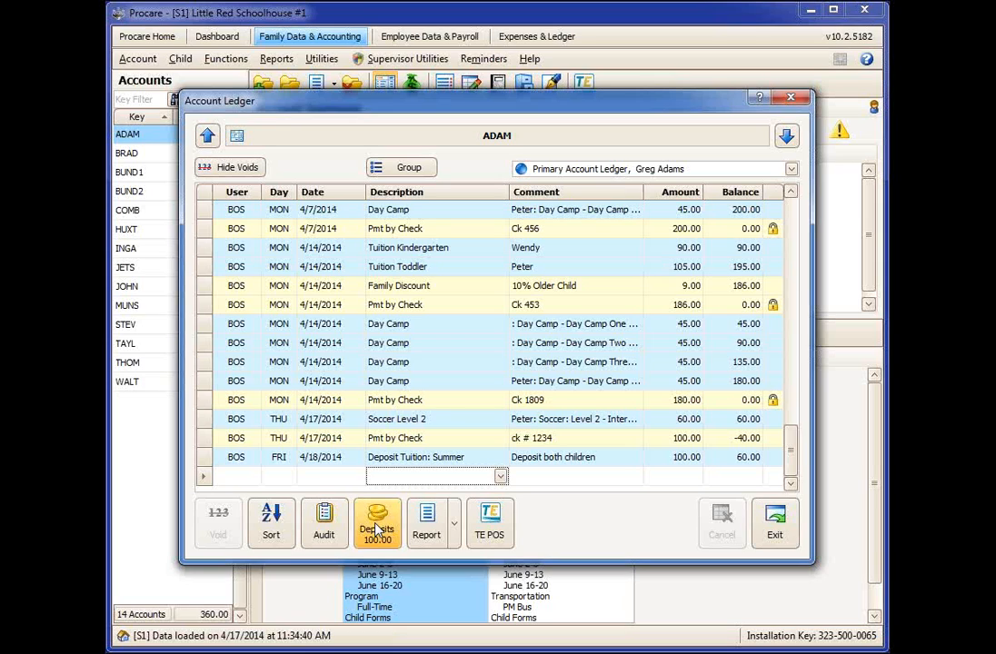
{"action": "left_click", "coordinate": [377, 530]}
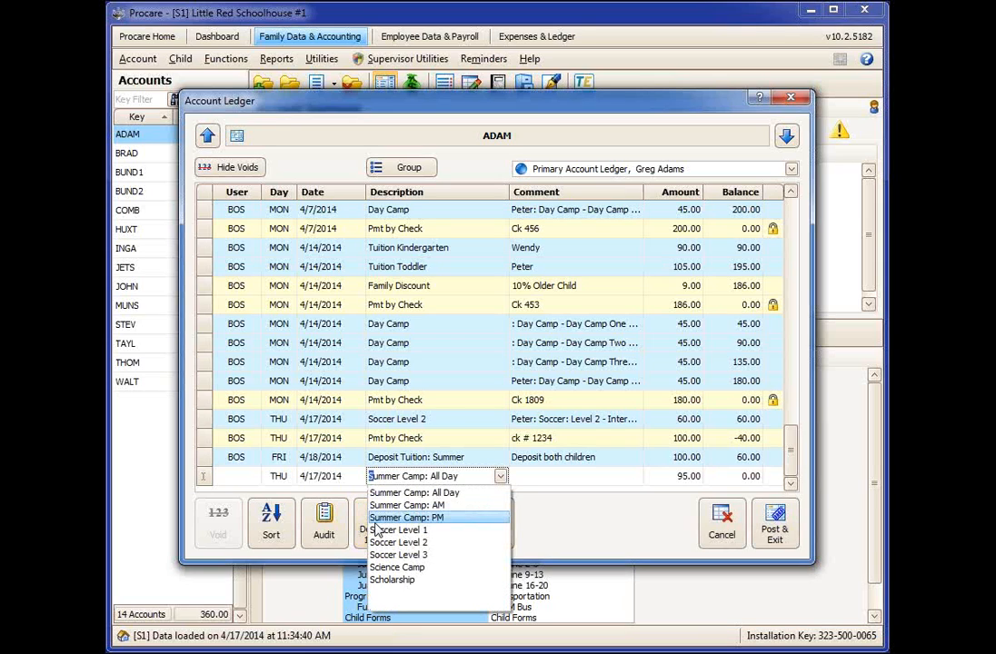
{"action": "key", "text": "Return"}
{"action": "key", "text": "Tab"}
{"action": "key", "text": "Tab"}
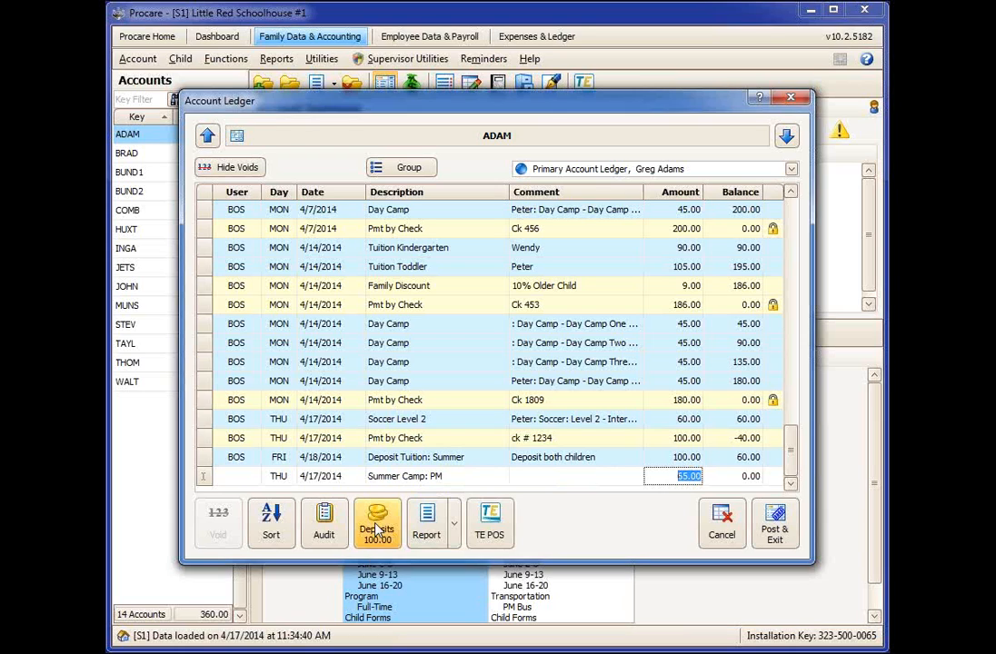
{"action": "type", "text": "120.00"}
{"action": "key", "text": "Return"}
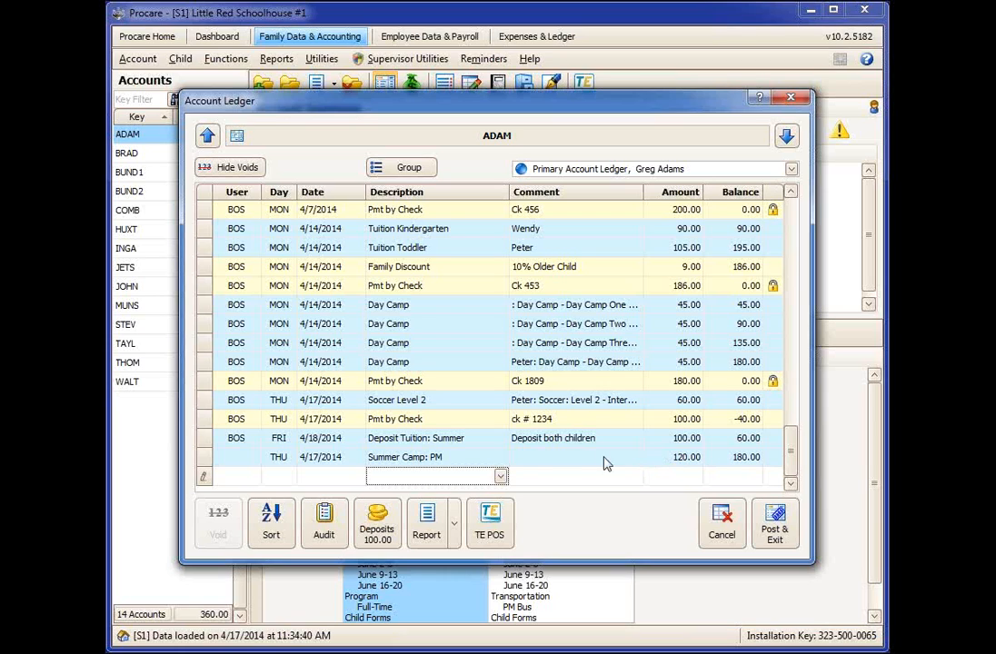
Add a Deposit Refund: Summer entry to the ledger with the comment "Credit for pre-paid deposit".
{"action": "left_click", "coordinate": [467, 482]}
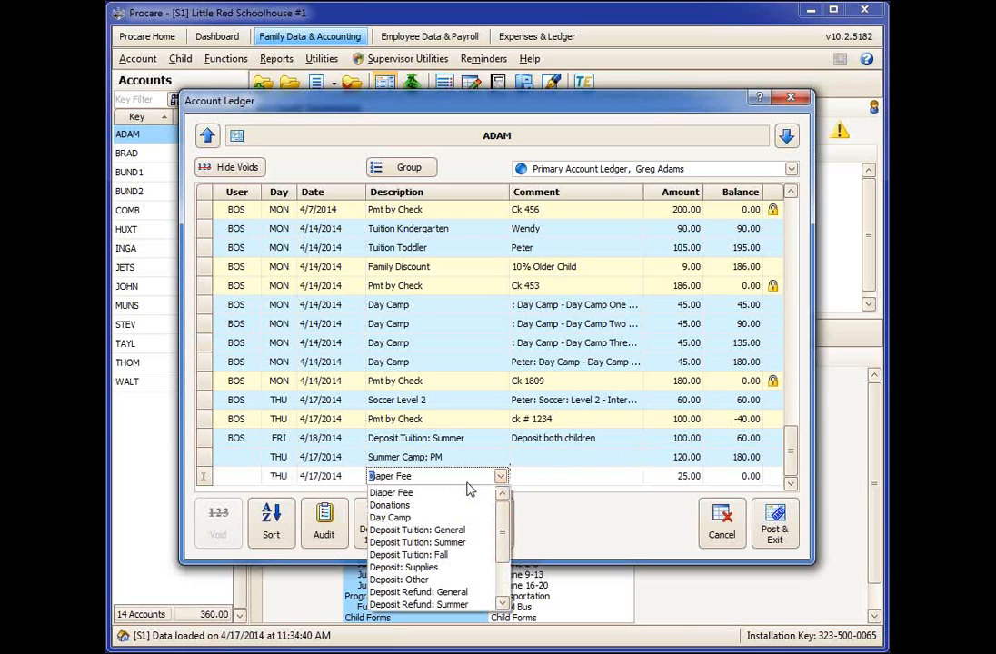
{"action": "type", "text": "eposit Tuition: General"}
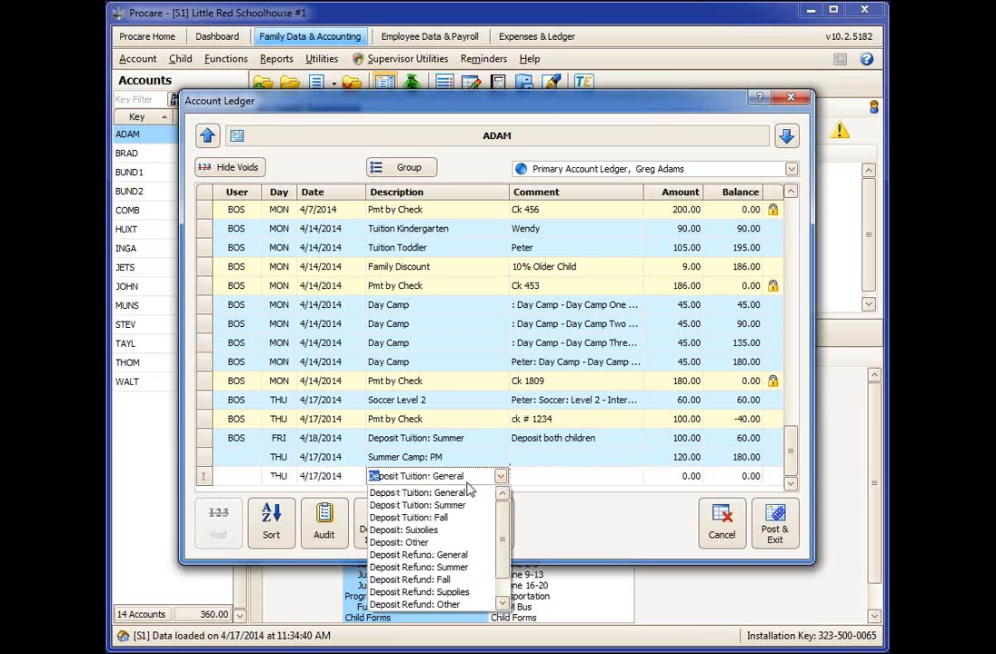
{"action": "left_click", "coordinate": [473, 567]}
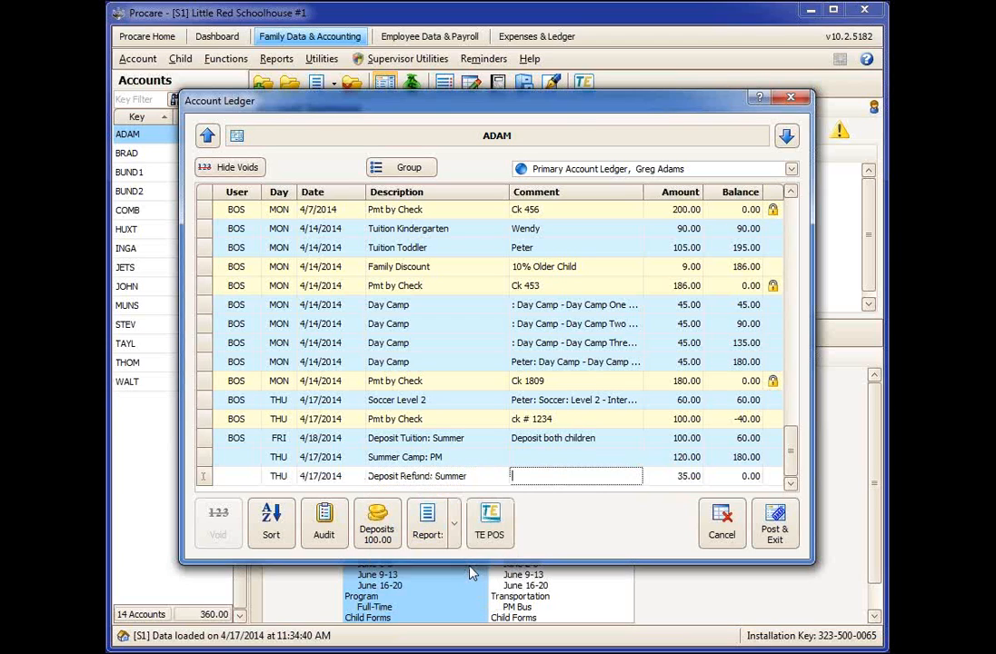
{"action": "type", "text": "Credit for pre-paid.oe"}
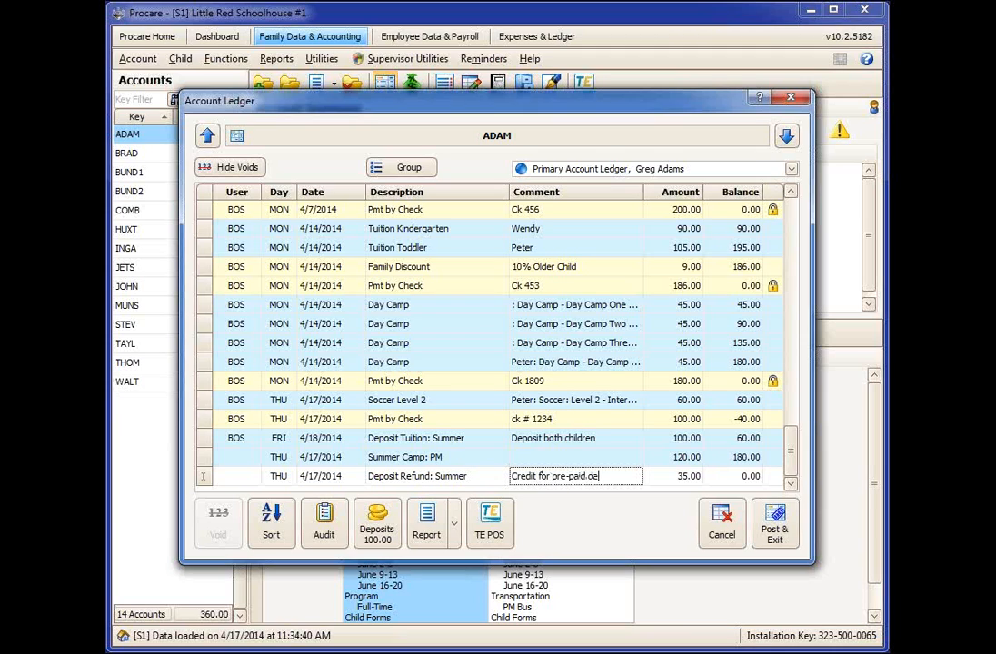
{"action": "type", "text": "posit"}
{"action": "key", "text": "Tab"}
{"action": "key", "text": "Tab"}
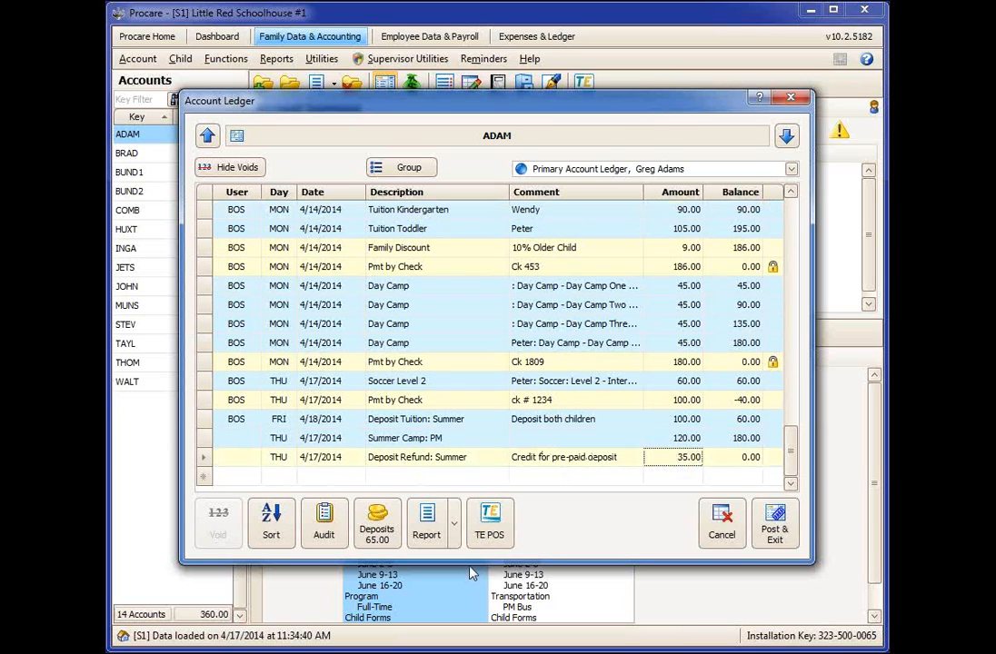
Set the summer deposit refund's amount to 100.00, then post the new ledger entries and exit.
{"action": "left_click", "coordinate": [677, 459]}
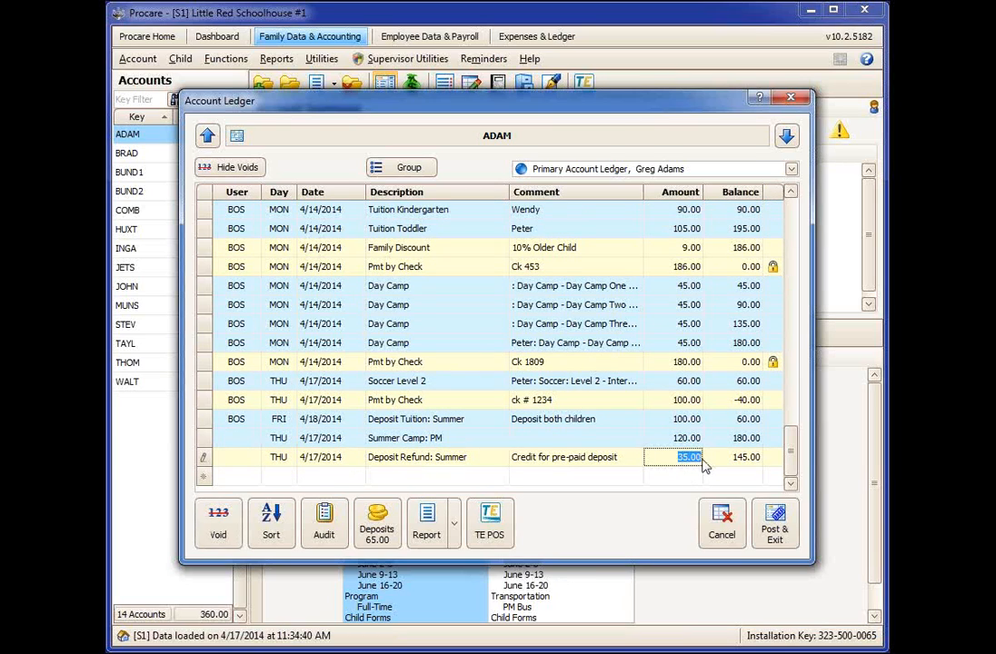
{"action": "type", "text": "120"}
{"action": "key", "text": "BackSpace"}
{"action": "key", "text": "BackSpace"}
{"action": "type", "text": "00"}
{"action": "key", "text": "Tab"}
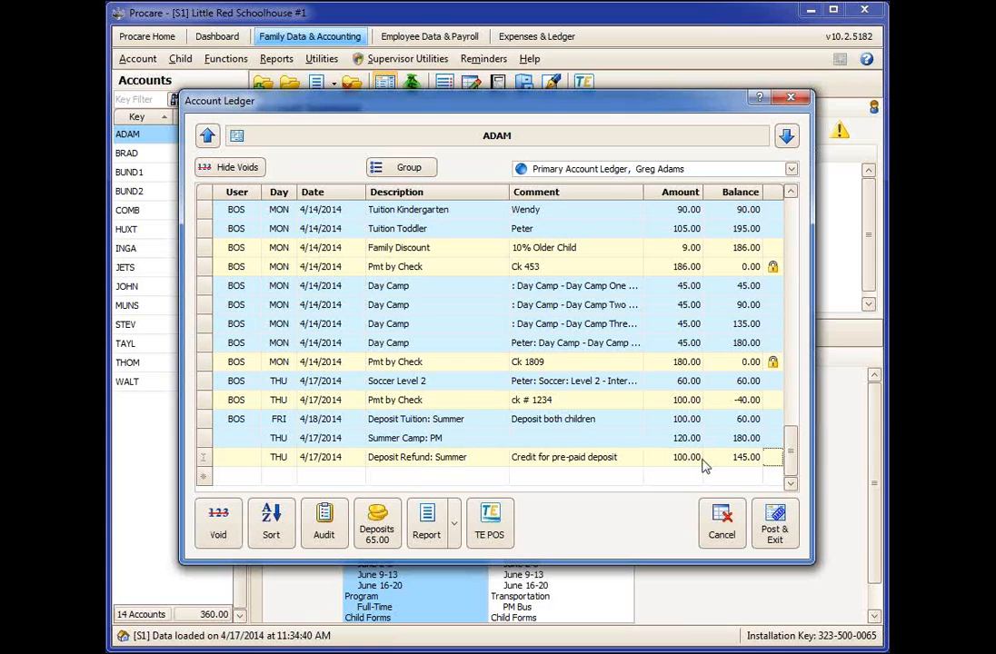
{"action": "key", "text": "Tab"}
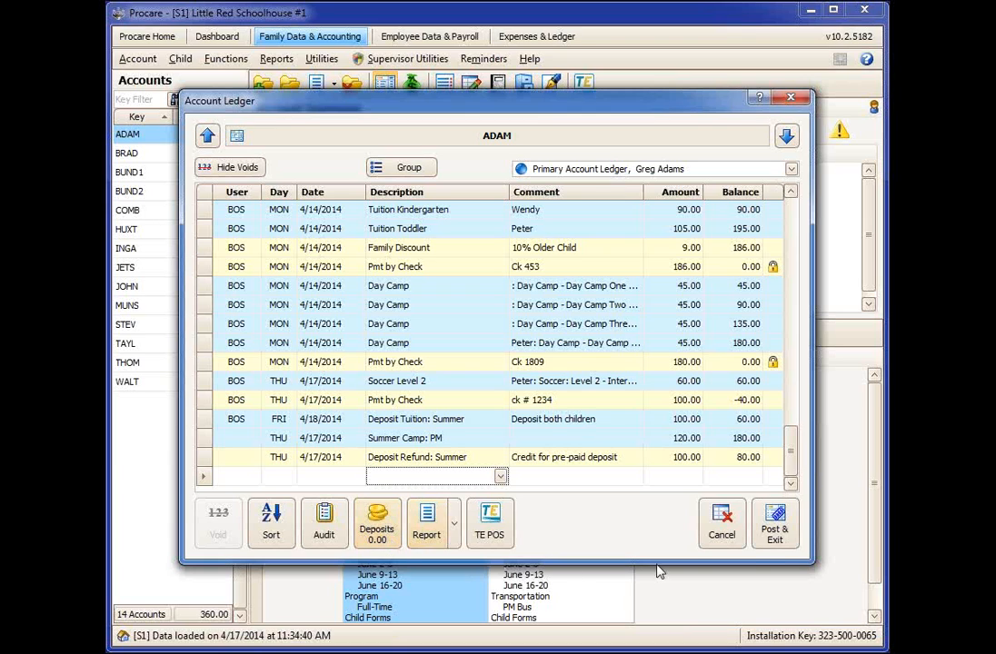
{"action": "left_click", "coordinate": [772, 537]}
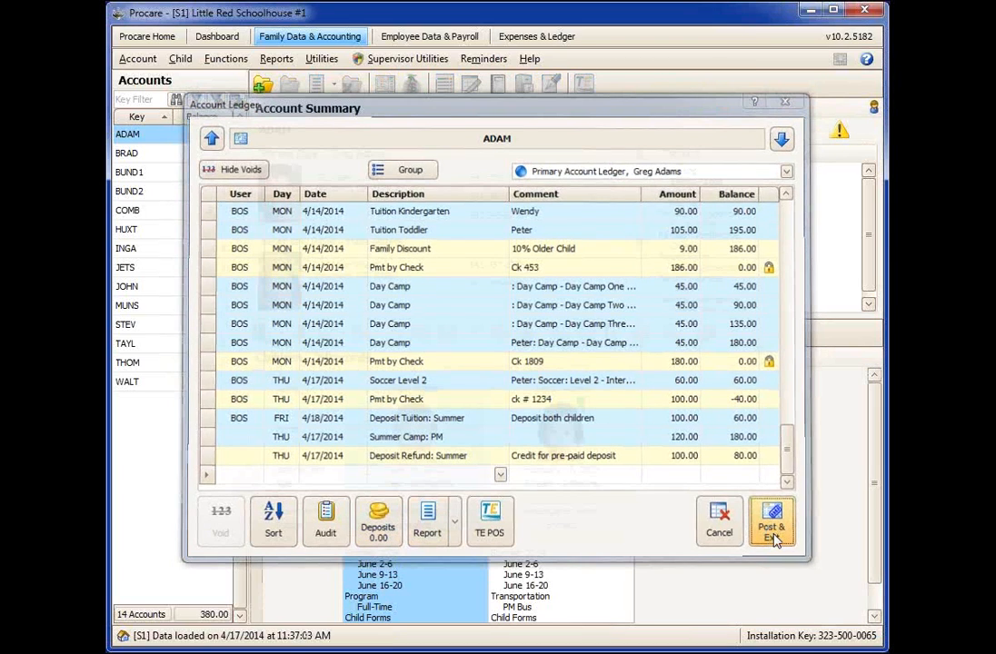